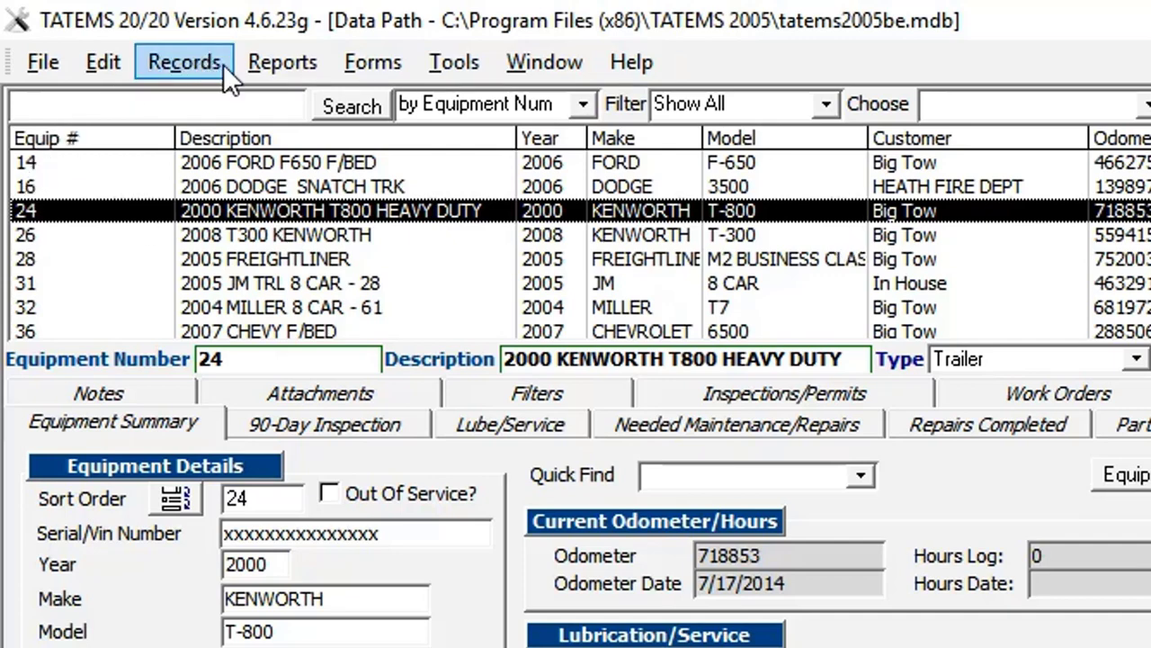
# Preview the Unit Information Report for equipment 24 and read the general, license, odometer and equipped-with sections on its first page
pyautogui.click(265, 66)
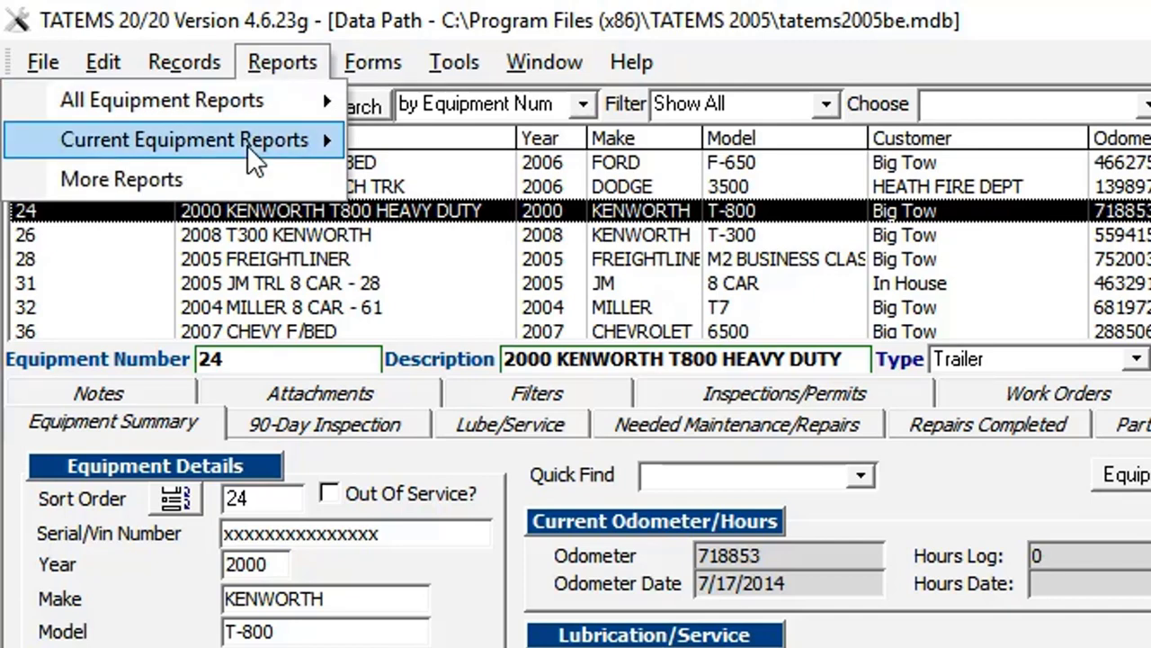
pyautogui.moveTo(247, 145)
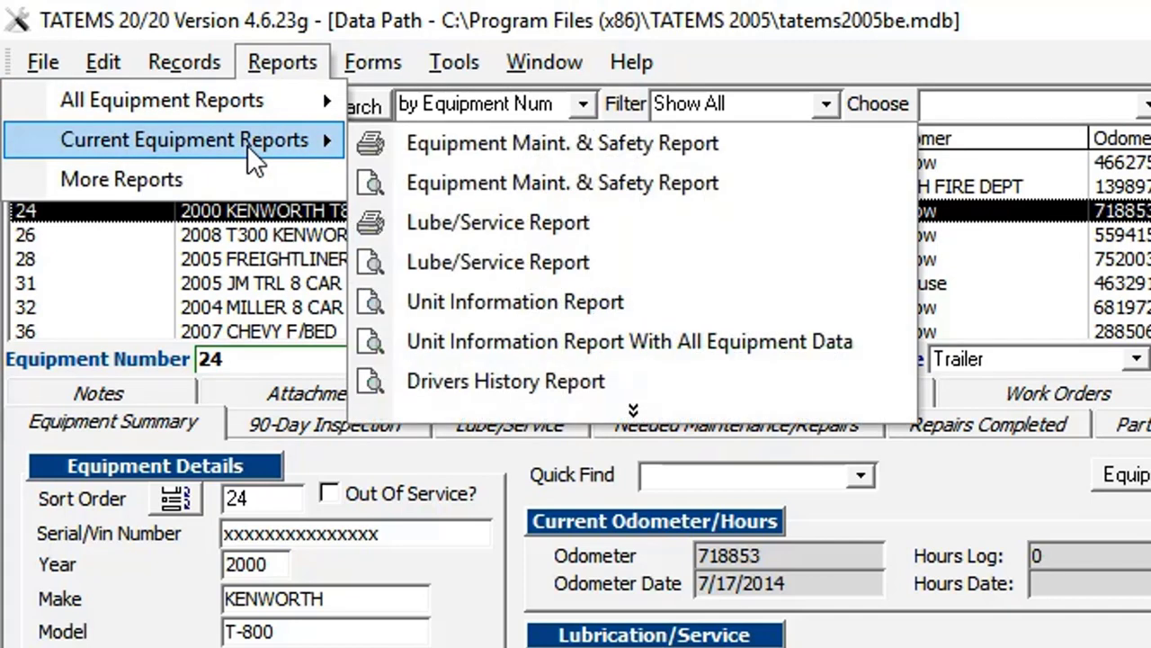
pyautogui.click(578, 300)
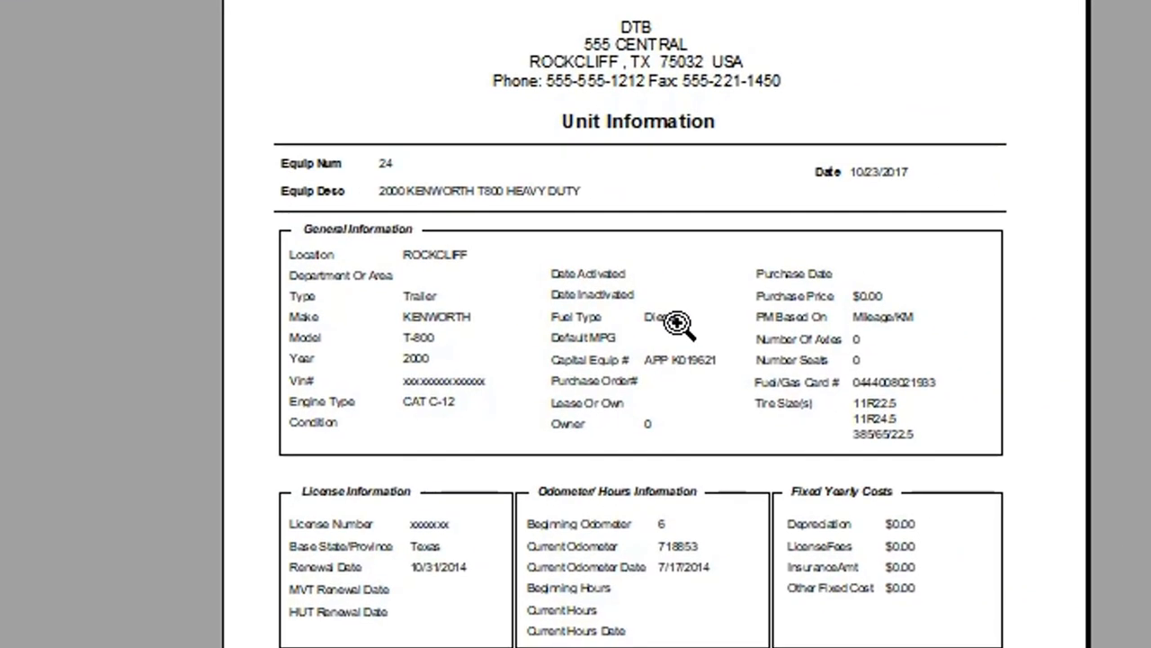
pyautogui.click(679, 325)
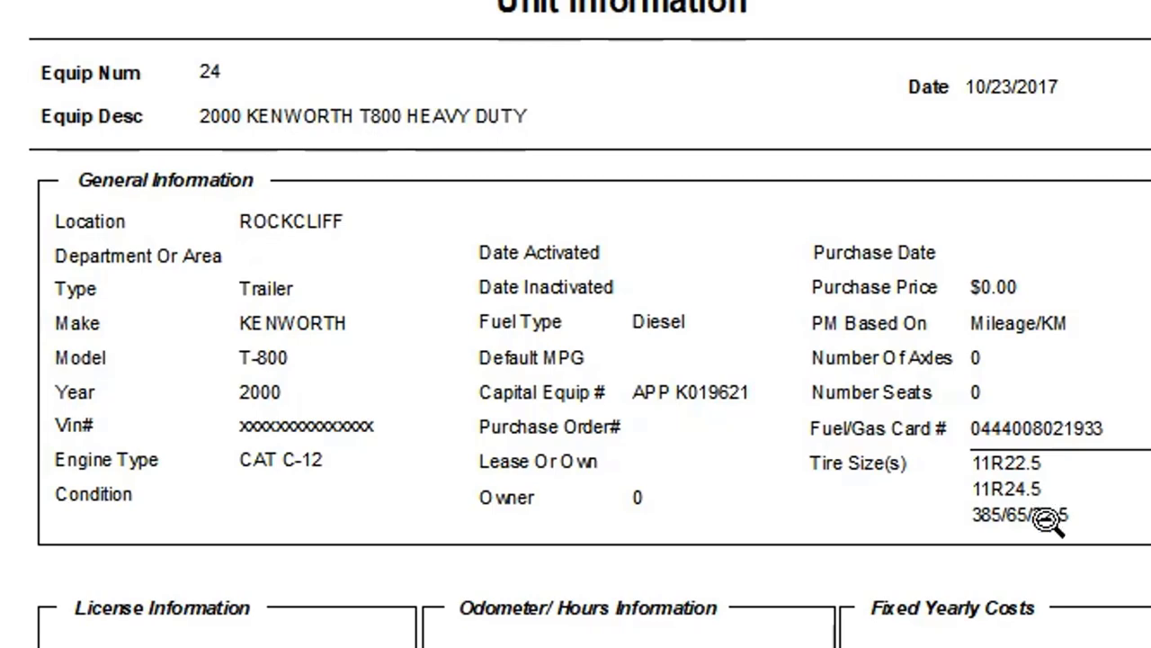
pyautogui.scroll(-5, 1050, 503)
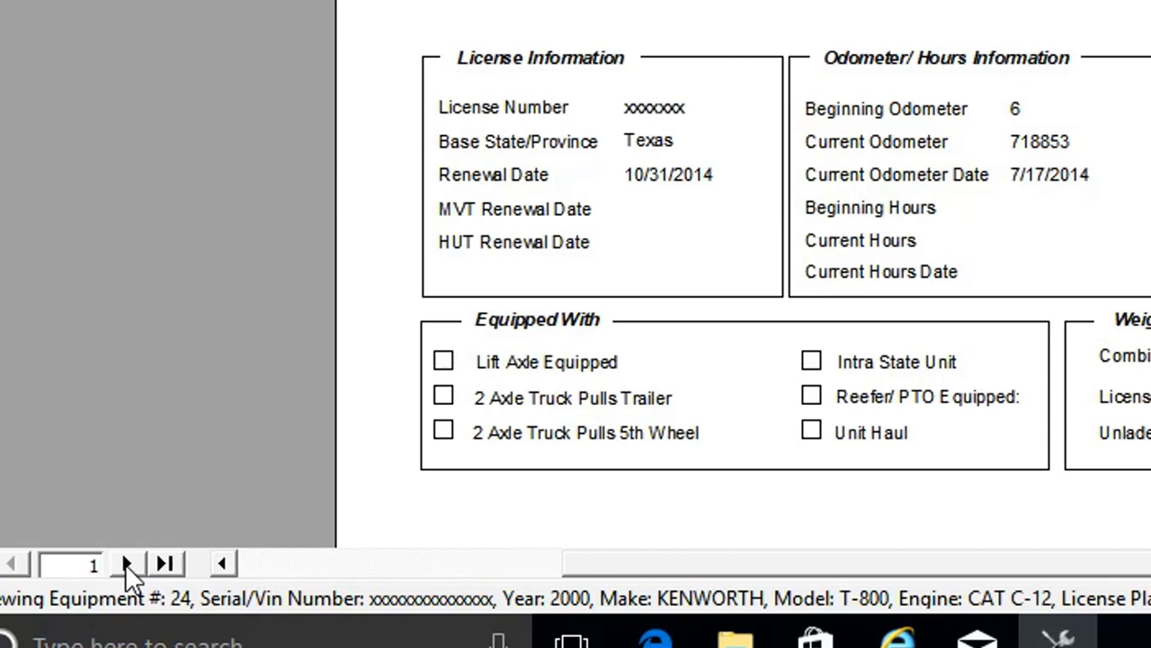
# View the second page of the Unit Information Report and close the preview
pyautogui.click(125, 564)
pyautogui.click(563, 135)
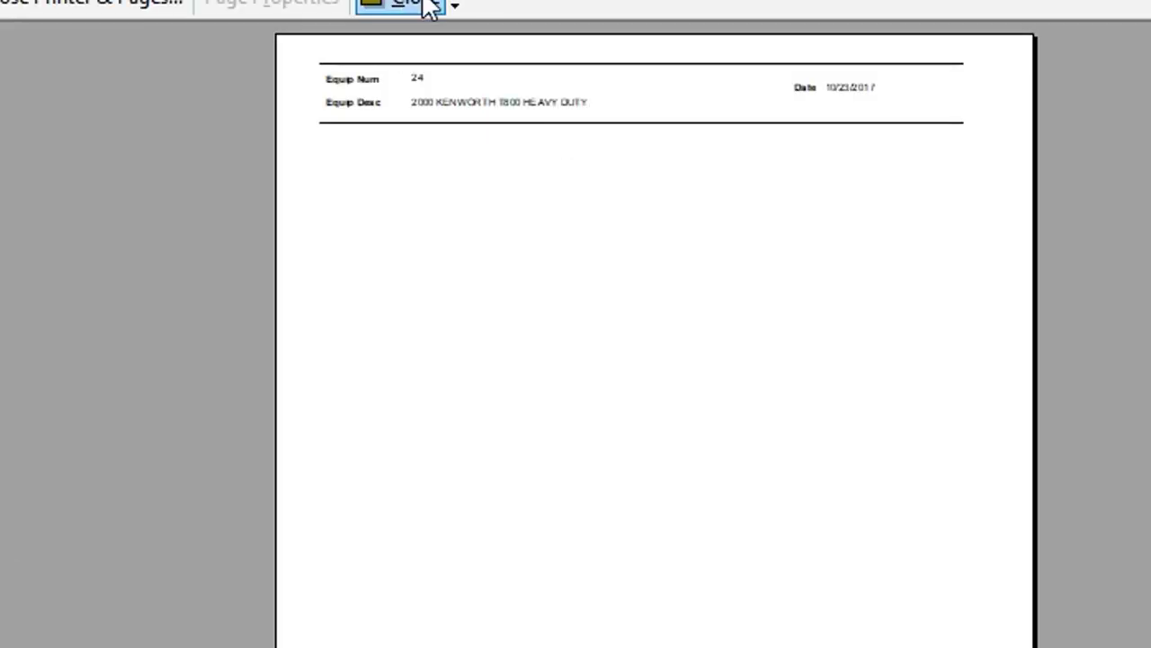
pyautogui.click(430, 7)
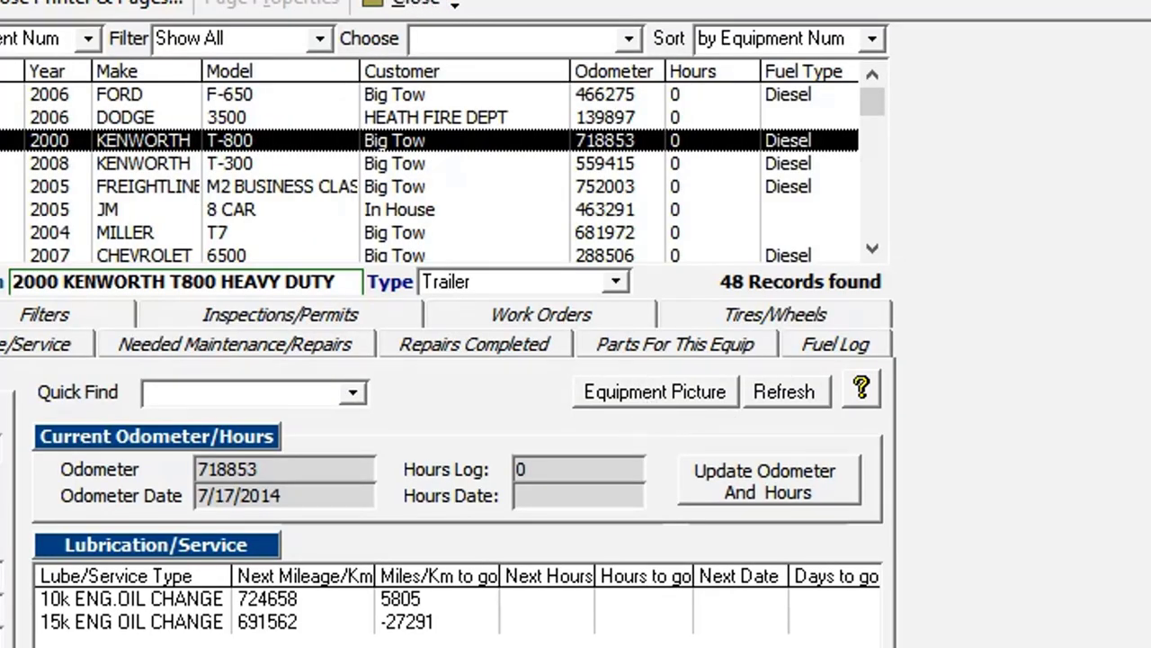
# Check the picture and image path linked to equipment 24, then close the Equipment Picture form
pyautogui.click(655, 391)
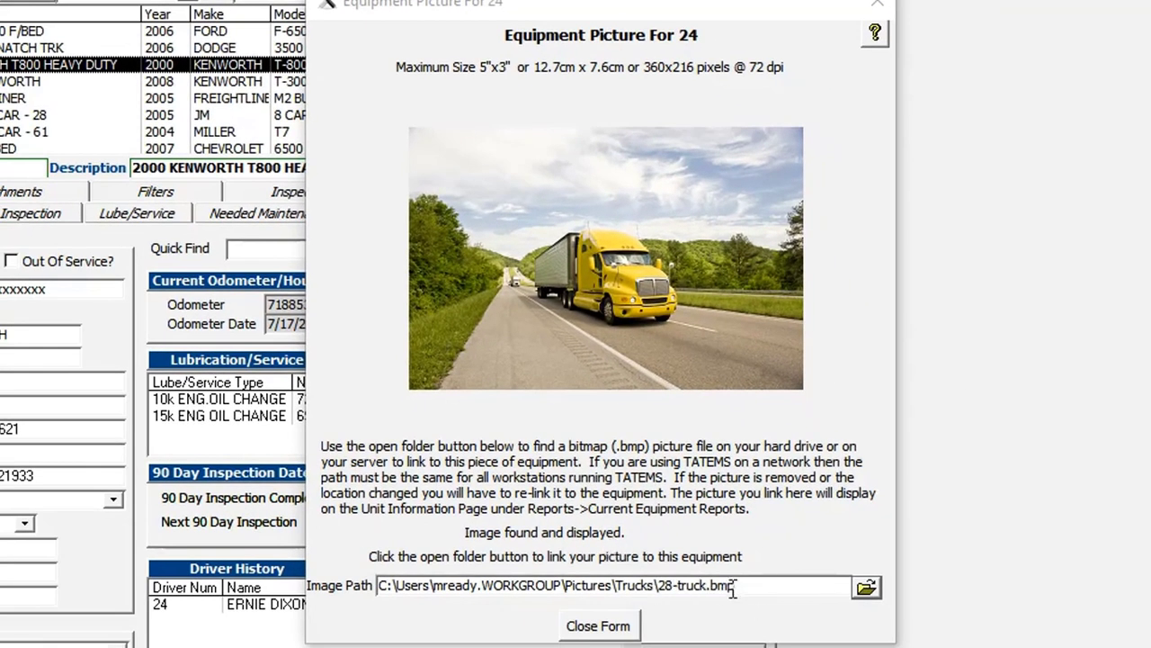
pyautogui.moveTo(713, 585); pyautogui.dragTo(763, 585)
pyautogui.click(762, 585)
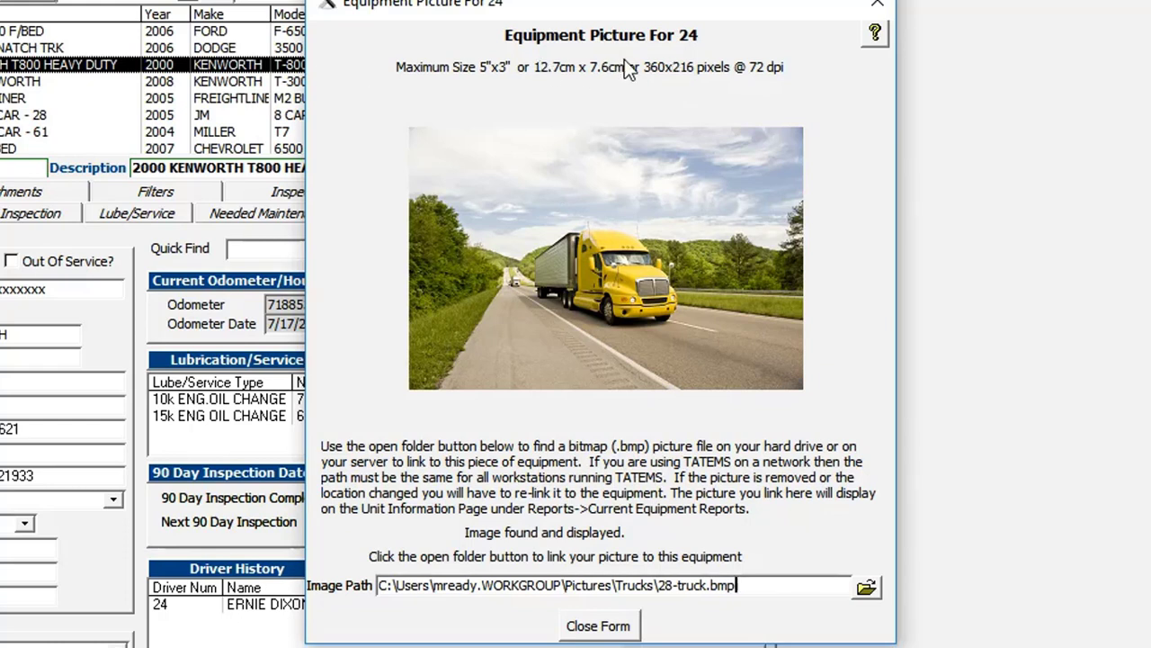
pyautogui.click(599, 625)
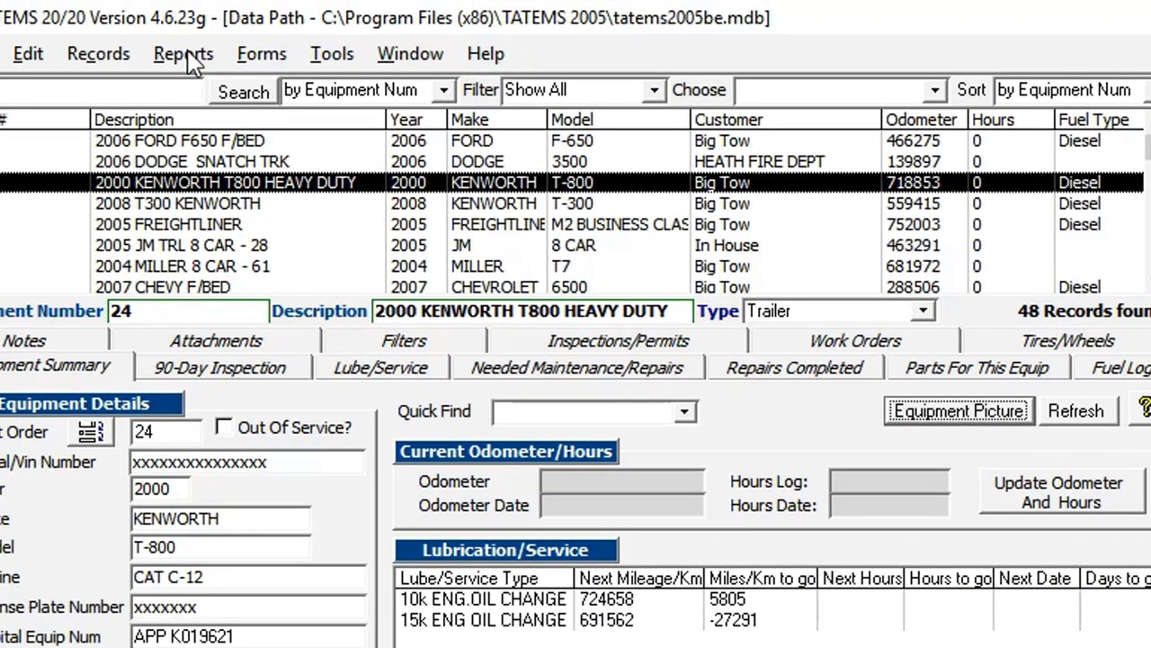
# Preview the Unit Information Report for equipment 24 again, inspect the truck picture on its second page, and close the report
pyautogui.click(184, 55)
pyautogui.moveTo(180, 120)
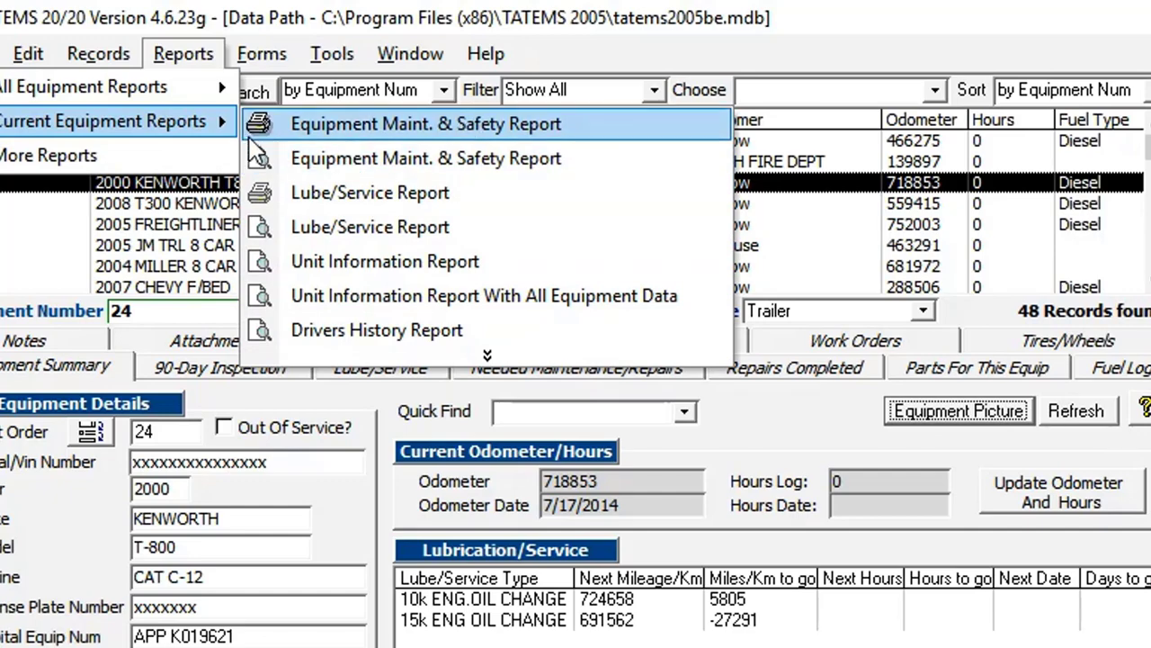
pyautogui.click(405, 258)
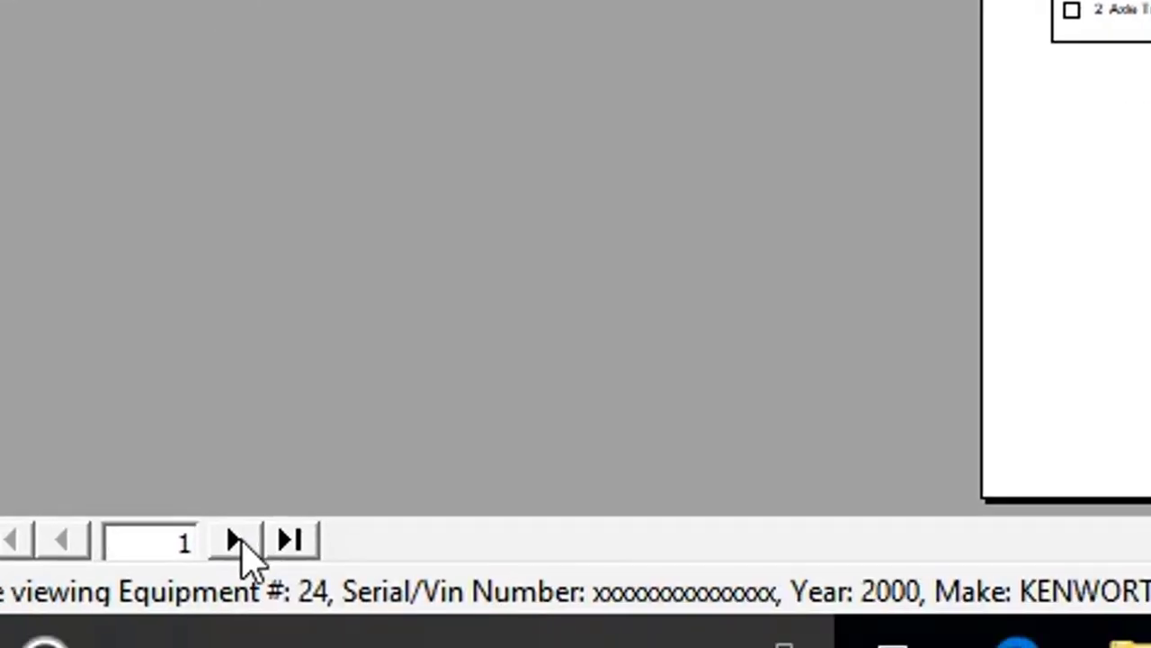
pyautogui.click(238, 539)
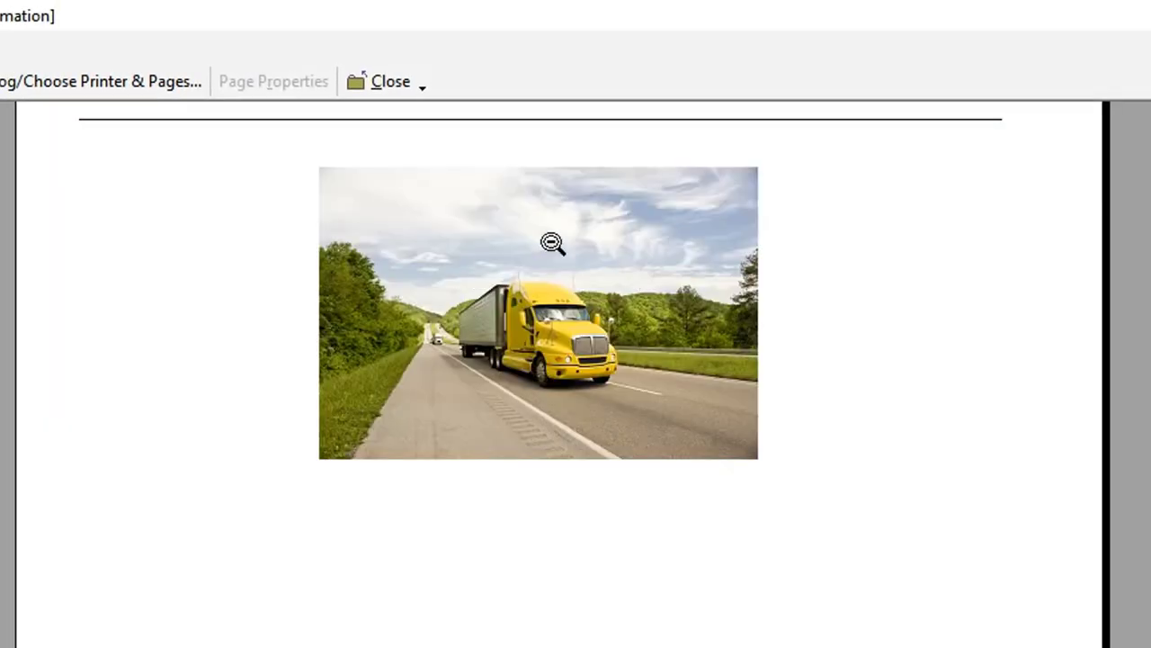
pyautogui.click(542, 221)
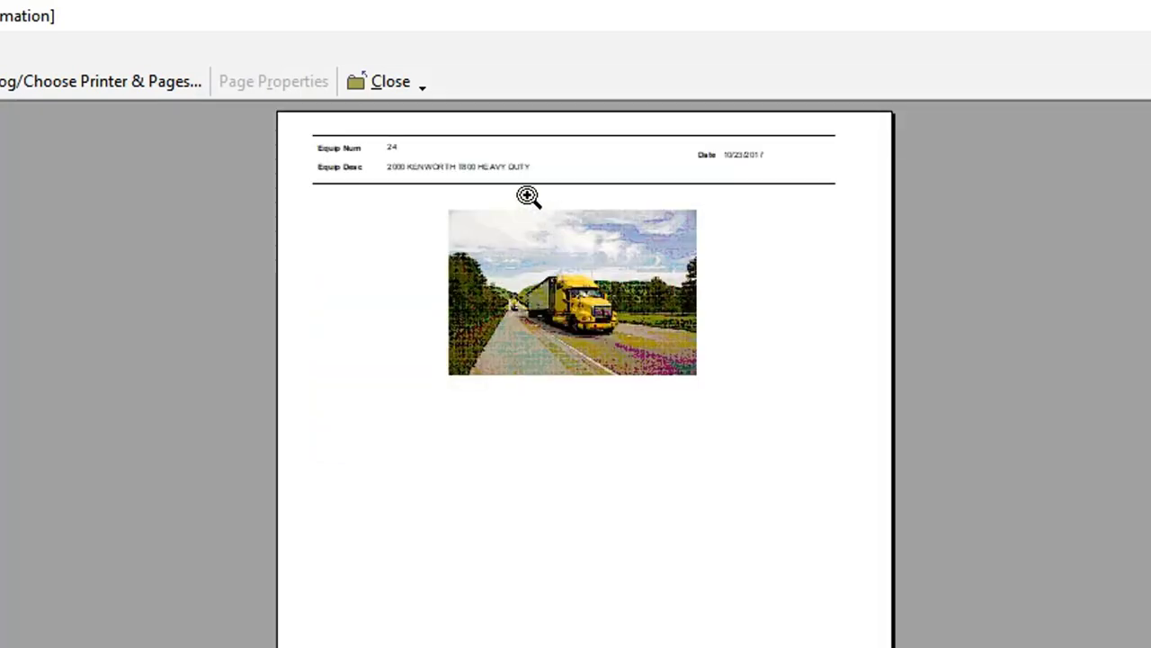
pyautogui.click(527, 194)
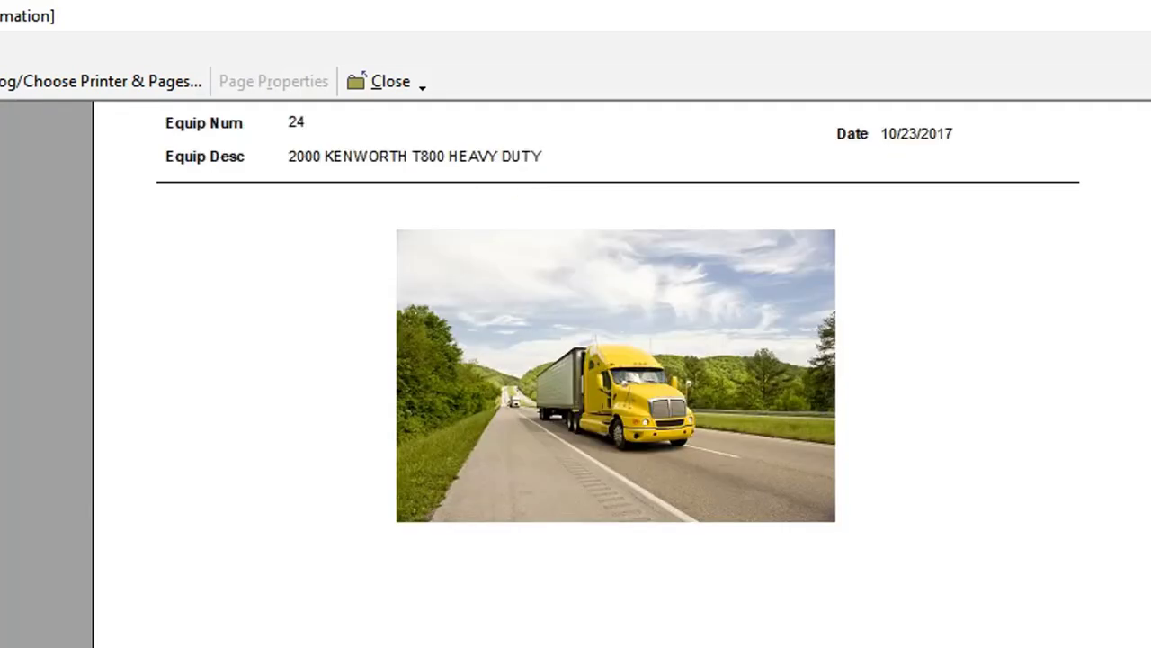
pyautogui.click(2, 645)
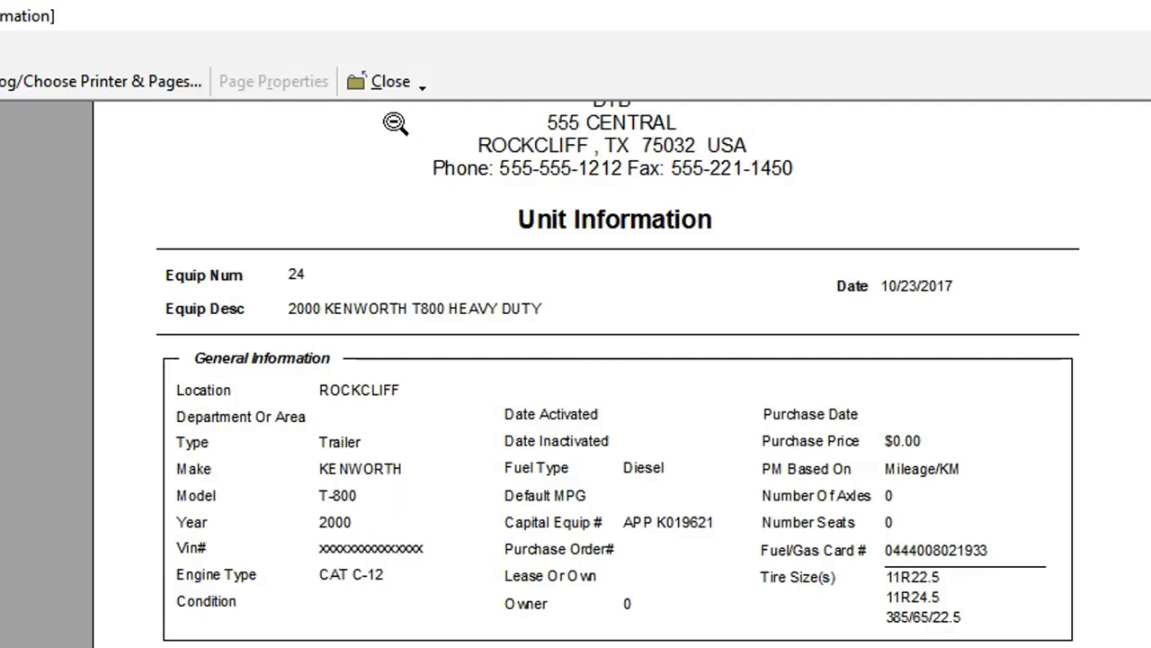
pyautogui.click(390, 90)
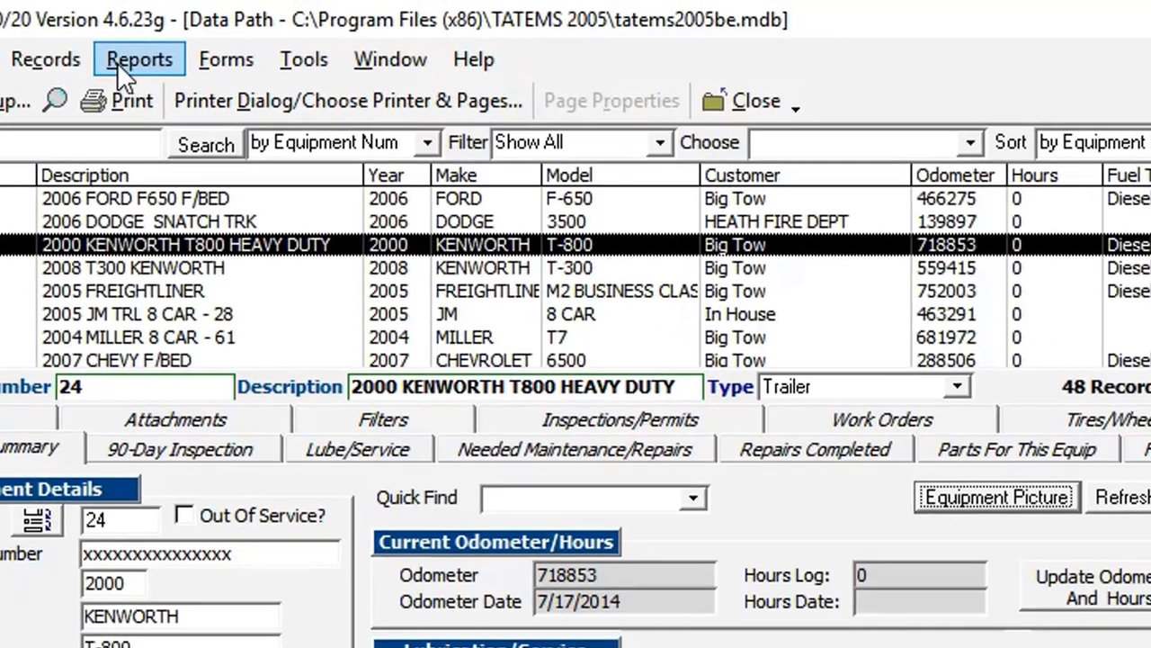
# Generate the Unit Information Report With All Equipment Data for equipment 24, covering 10/23/2013 to 10/23/2014
pyautogui.click(117, 62)
pyautogui.moveTo(111, 135)
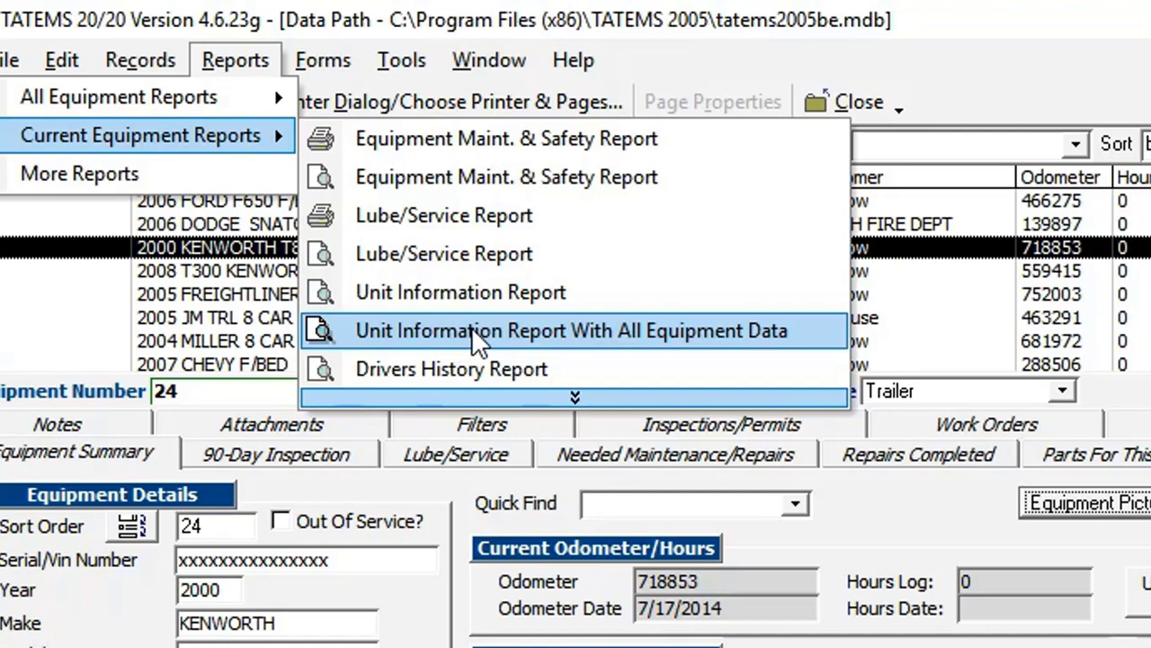
pyautogui.click(471, 330)
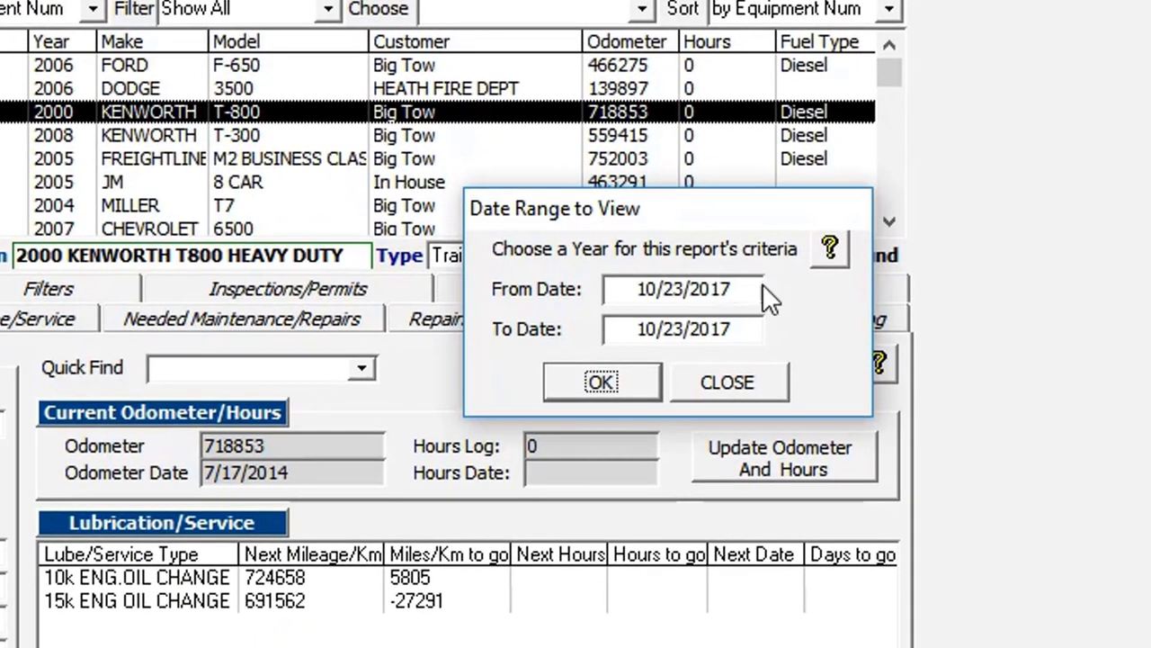
pyautogui.moveTo(712, 288); pyautogui.dragTo(772, 297)
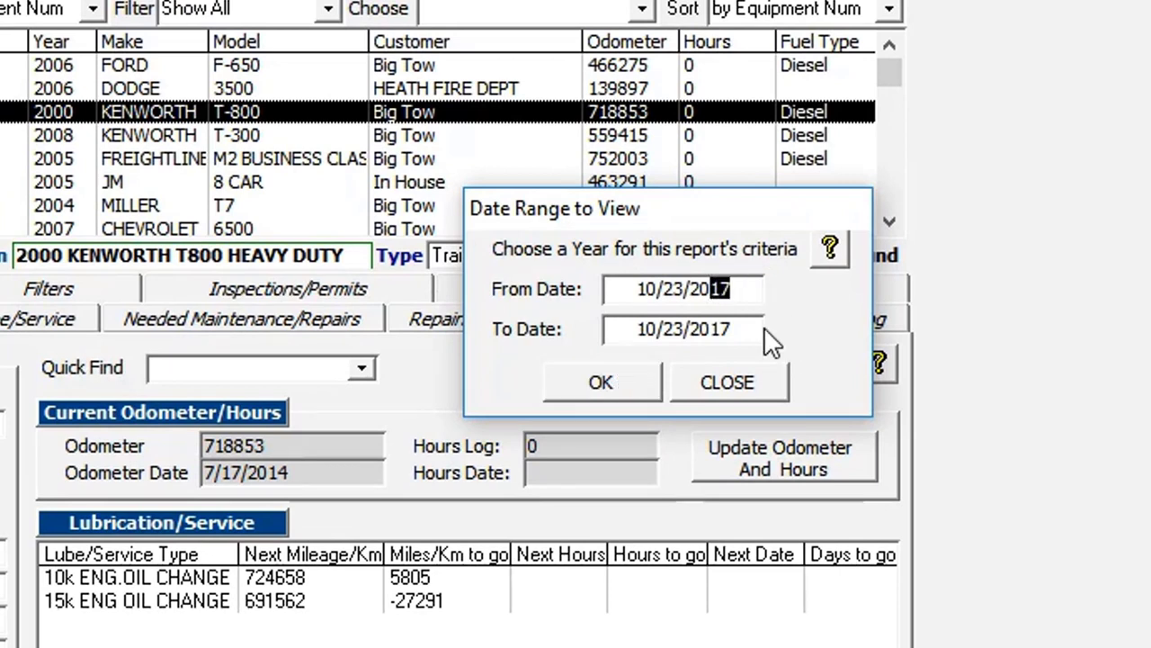
pyautogui.write('13')
pyautogui.moveTo(711, 330); pyautogui.dragTo(749, 334)
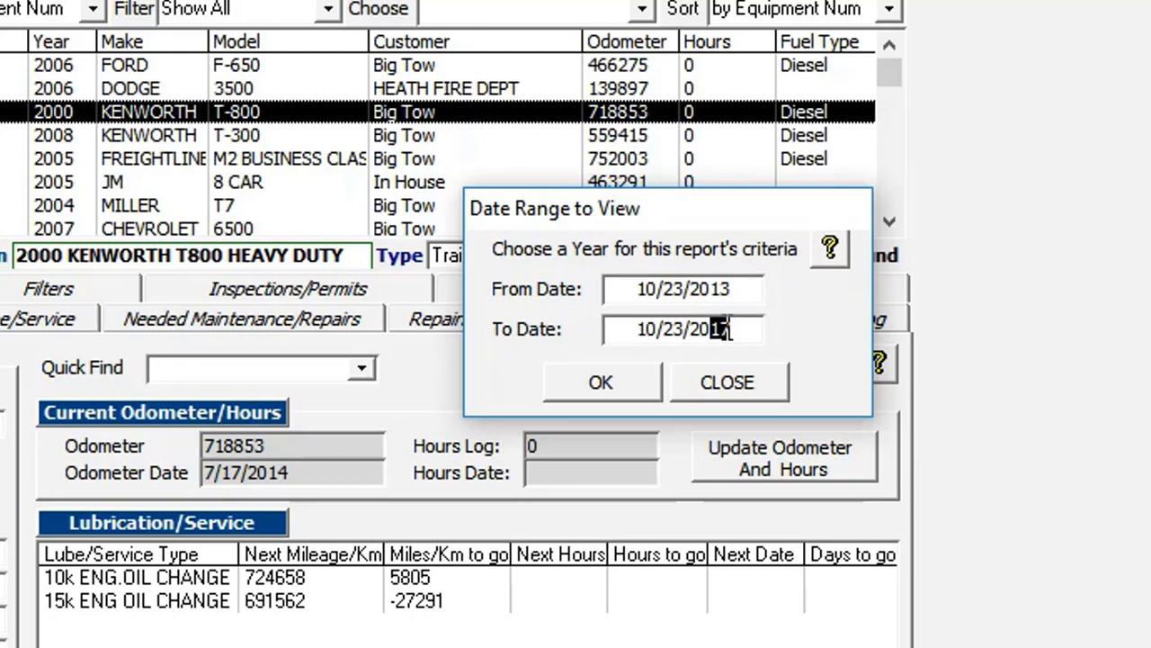
pyautogui.write('14')
pyautogui.click(602, 387)
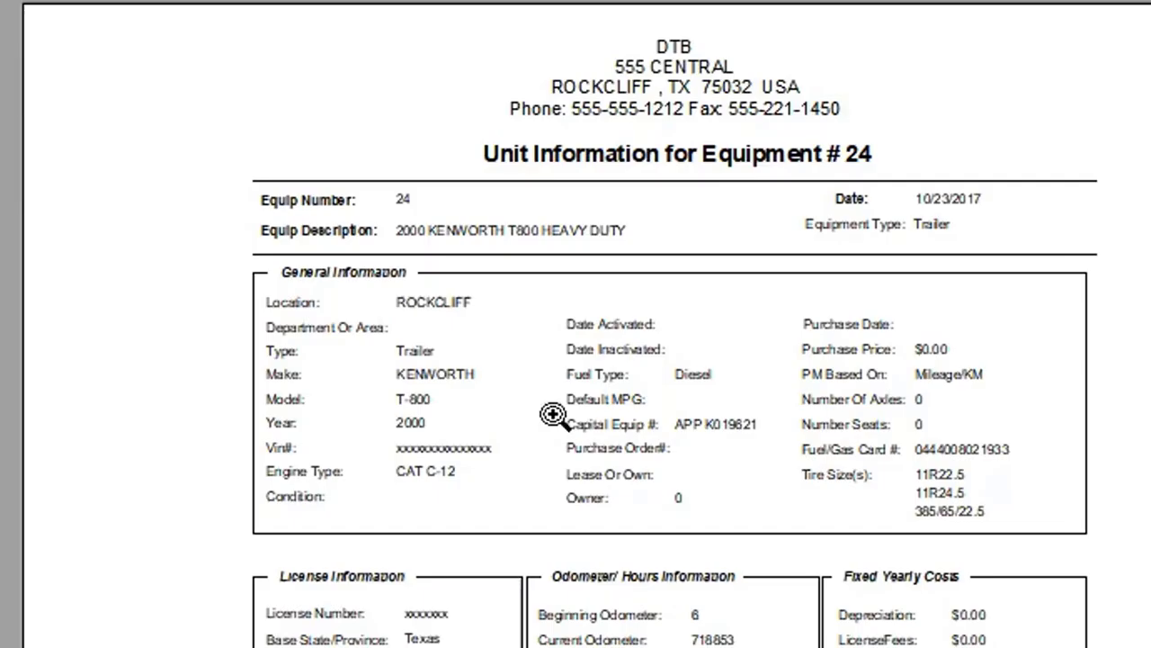
# Examine the first page of the full equipment data report, including the page count in its footer
pyautogui.click(576, 424)
pyautogui.click(597, 382)
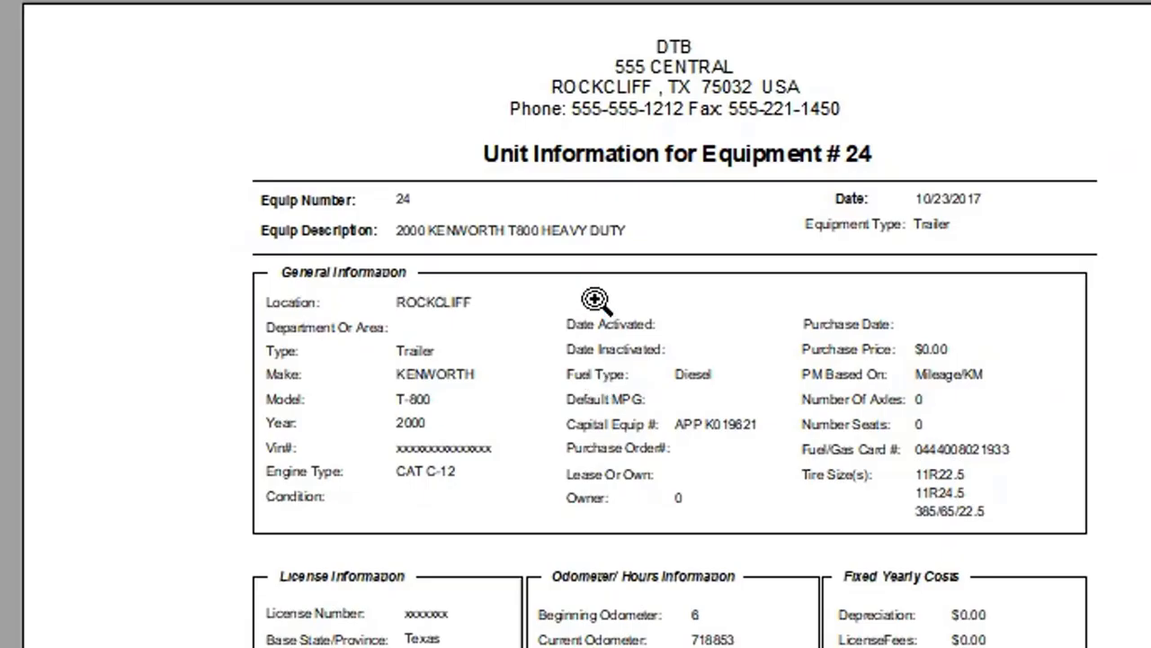
pyautogui.click(384, 314)
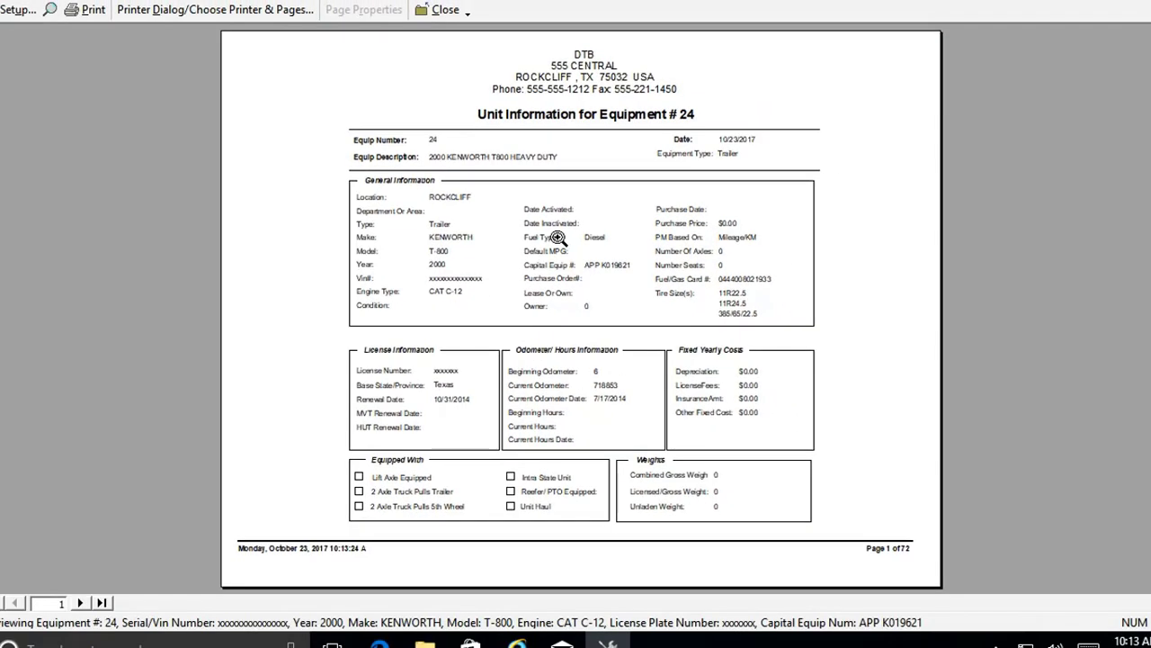
pyautogui.click(917, 563)
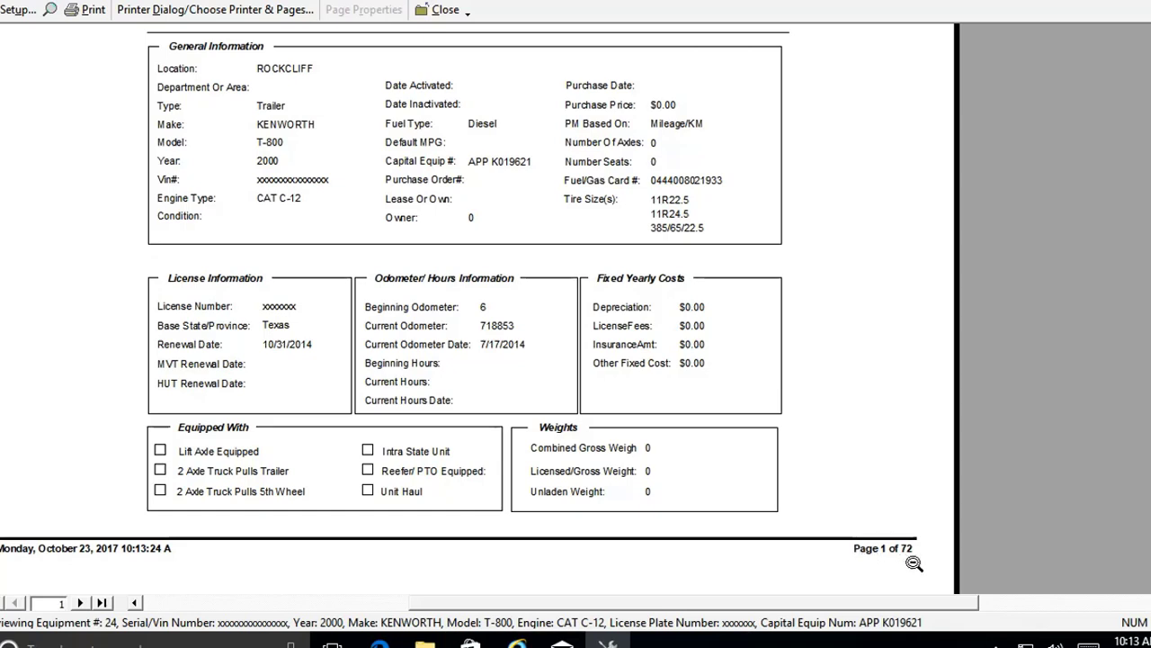
# Review the Lube/Services page of equipment 24's full data report and advance to its first work order
pyautogui.click(80, 604)
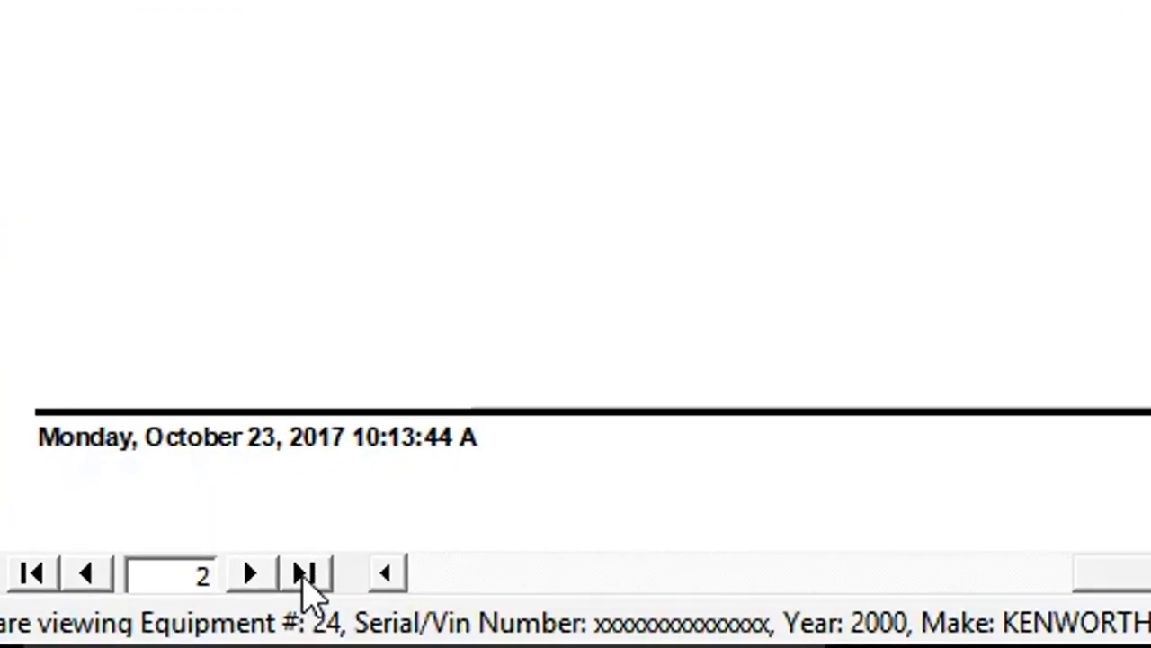
pyautogui.click(522, 164)
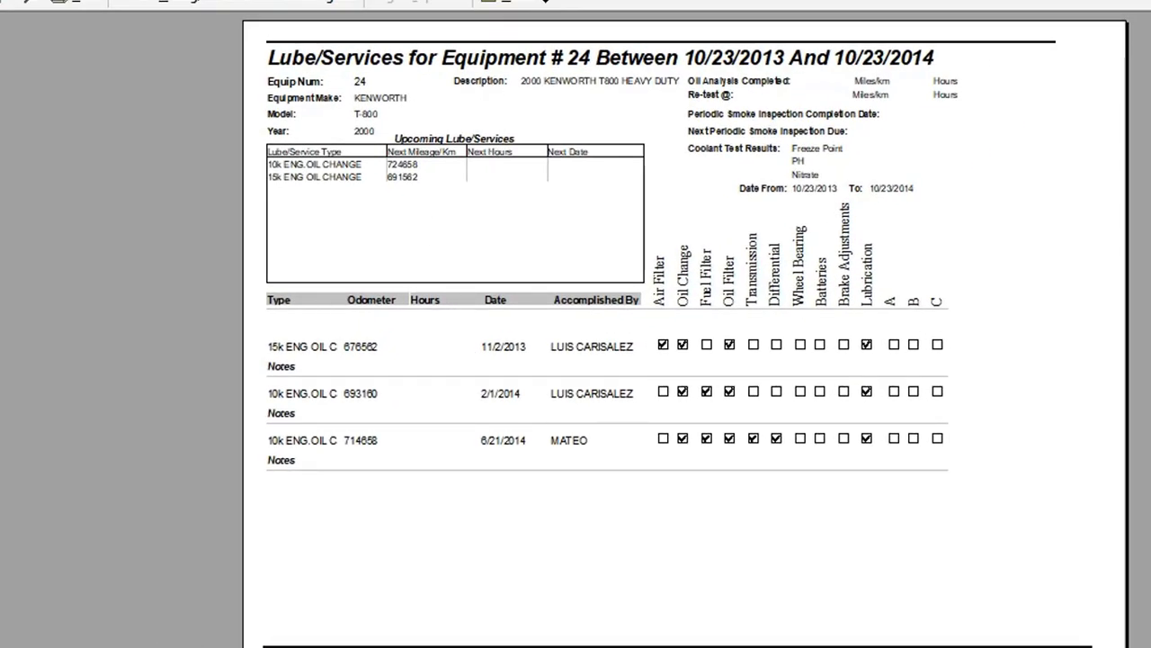
pyautogui.press('pagedown')
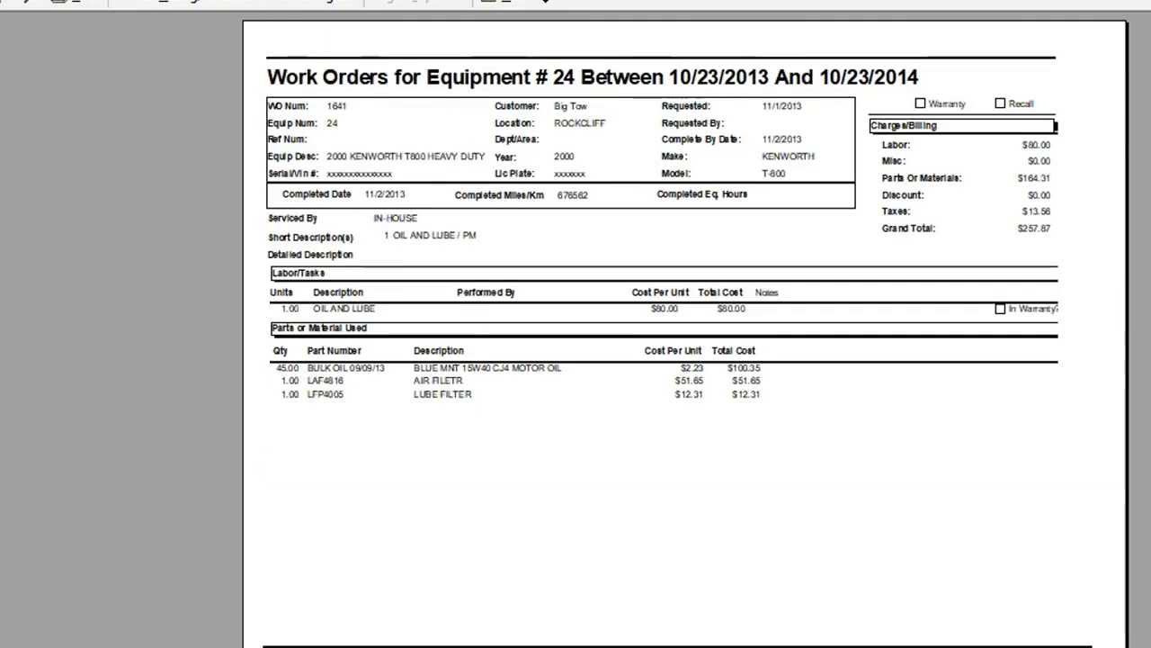
# Page through the work orders for equipment 24, examining the labor, parts and billing charges on each
pyautogui.press('pagedown')
pyautogui.press('pagedown')
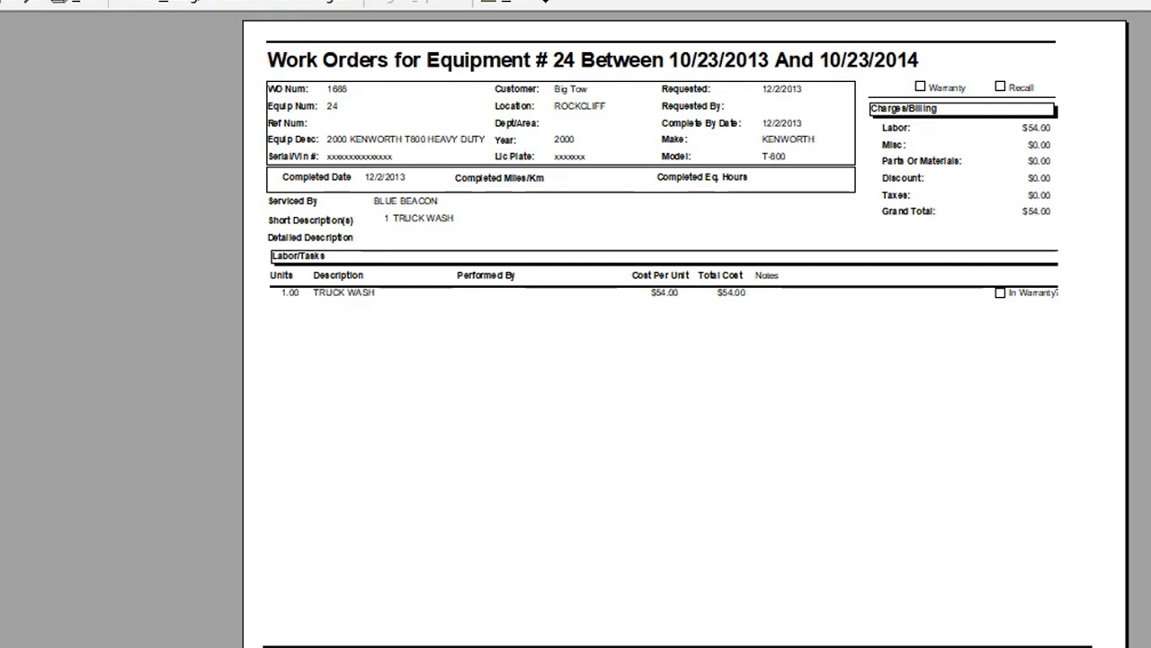
pyautogui.press('pagedown')
pyautogui.press('pagedown')
pyautogui.press('pagedown')
pyautogui.press('pagedown')
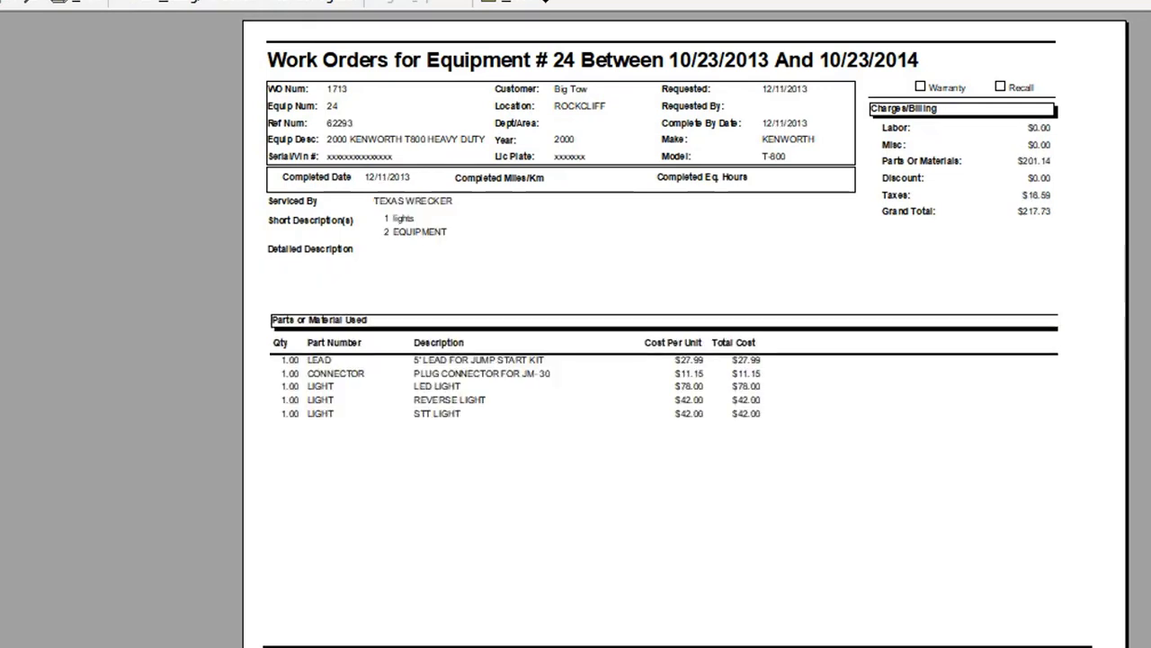
pyautogui.press('pagedown')
pyautogui.press('pagedown')
pyautogui.press('pagedown')
pyautogui.press('pagedown')
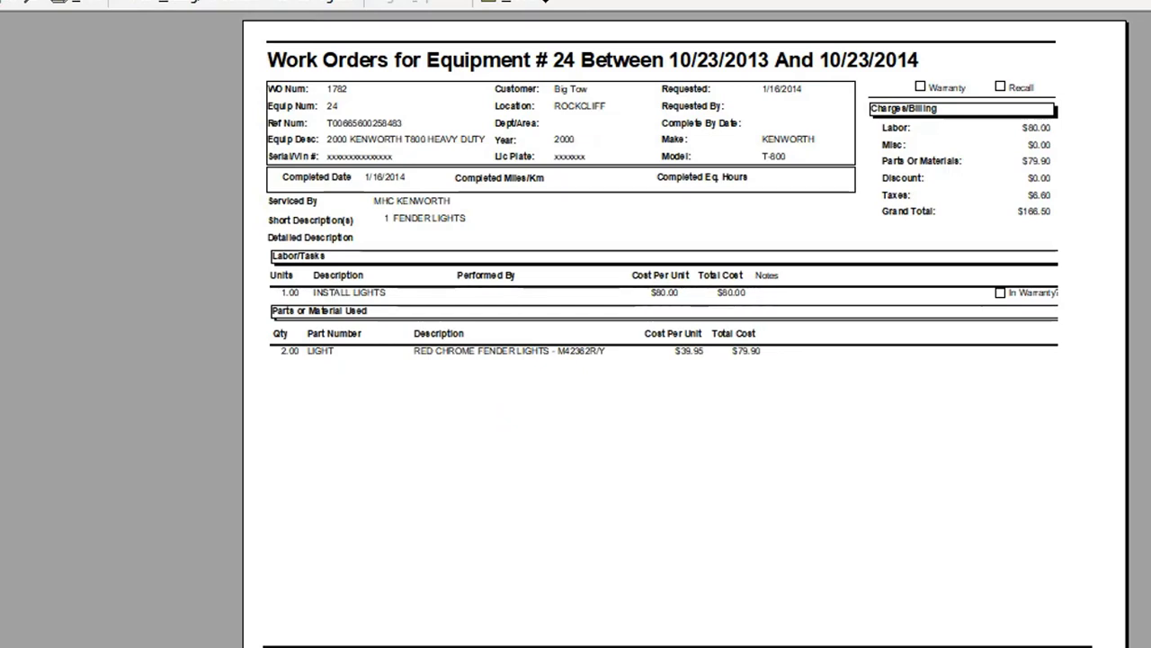
pyautogui.press('pagedown')
pyautogui.press('pagedown')
pyautogui.press('pagedown')
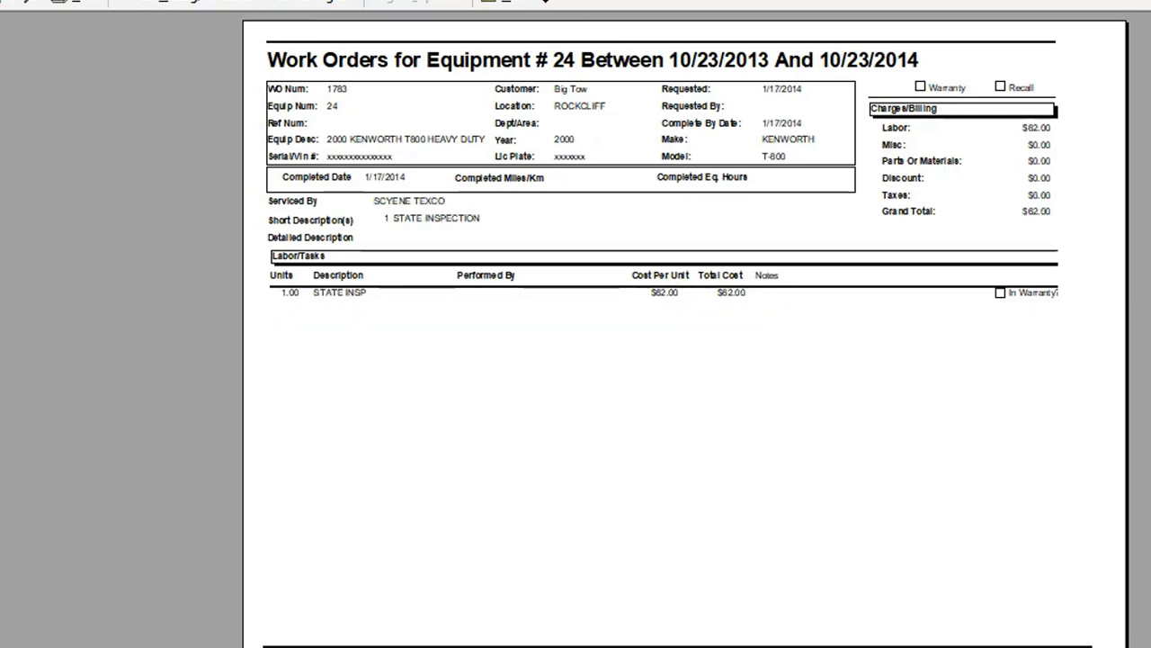
pyautogui.press('pagedown')
pyautogui.press('pagedown')
pyautogui.press('pagedown')
pyautogui.press('pagedown')
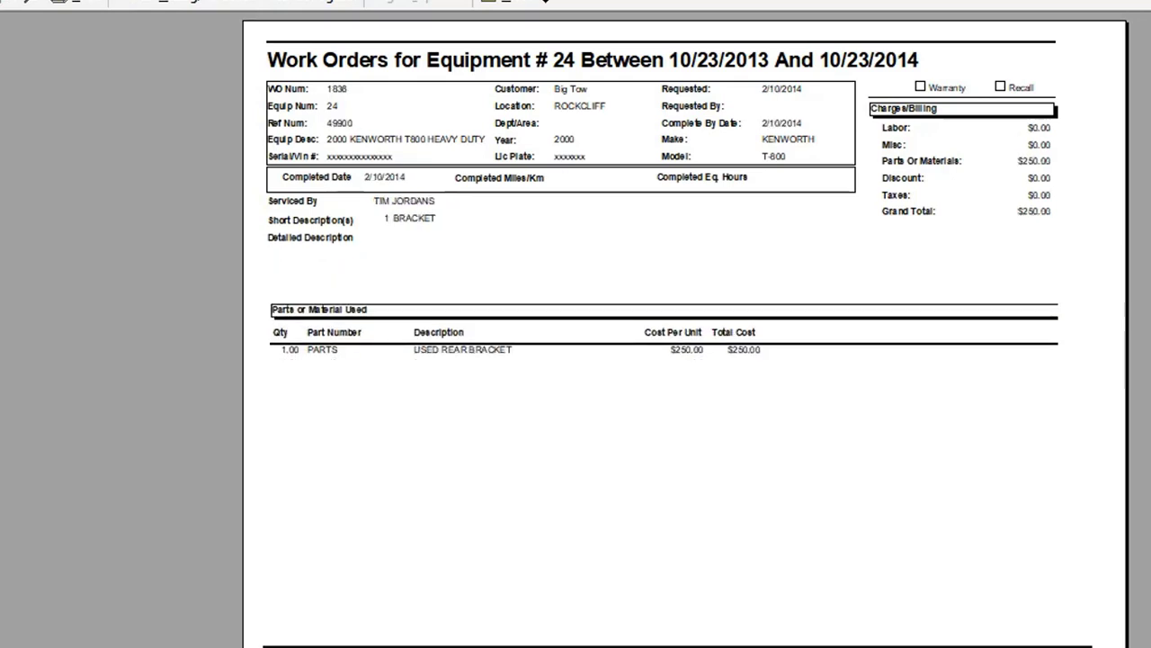
pyautogui.press('pagedown')
pyautogui.press('pagedown')
pyautogui.press('pagedown')
pyautogui.press('pagedown')
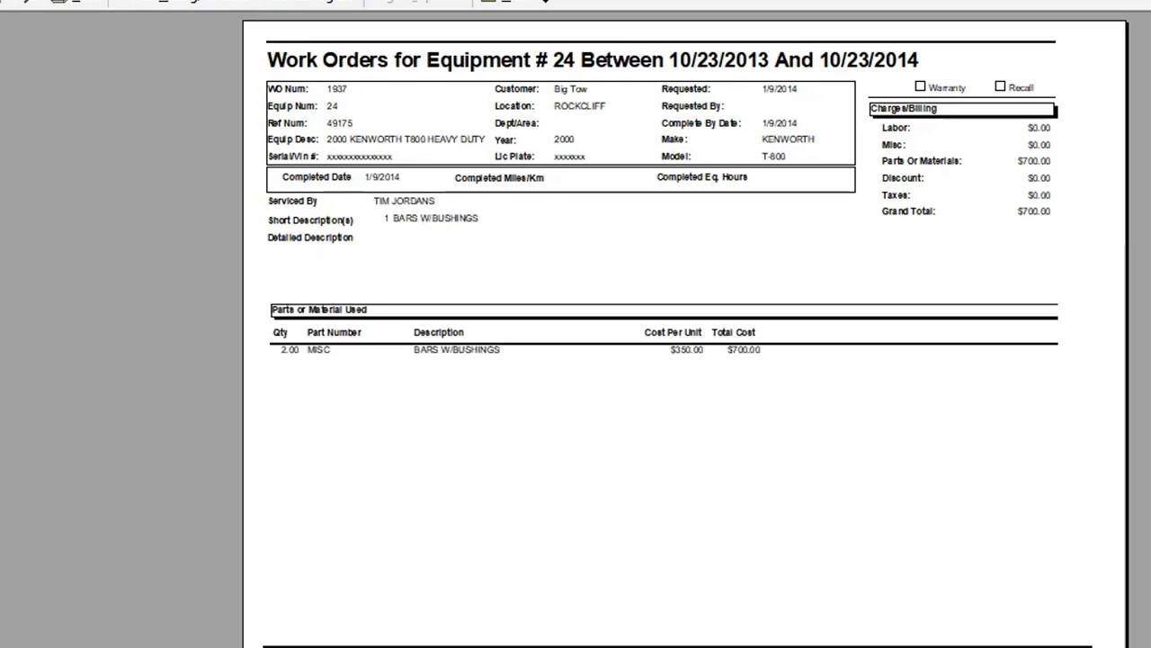
pyautogui.press('pagedown')
pyautogui.press('pagedown')
pyautogui.press('pagedown')
pyautogui.press('pagedown')
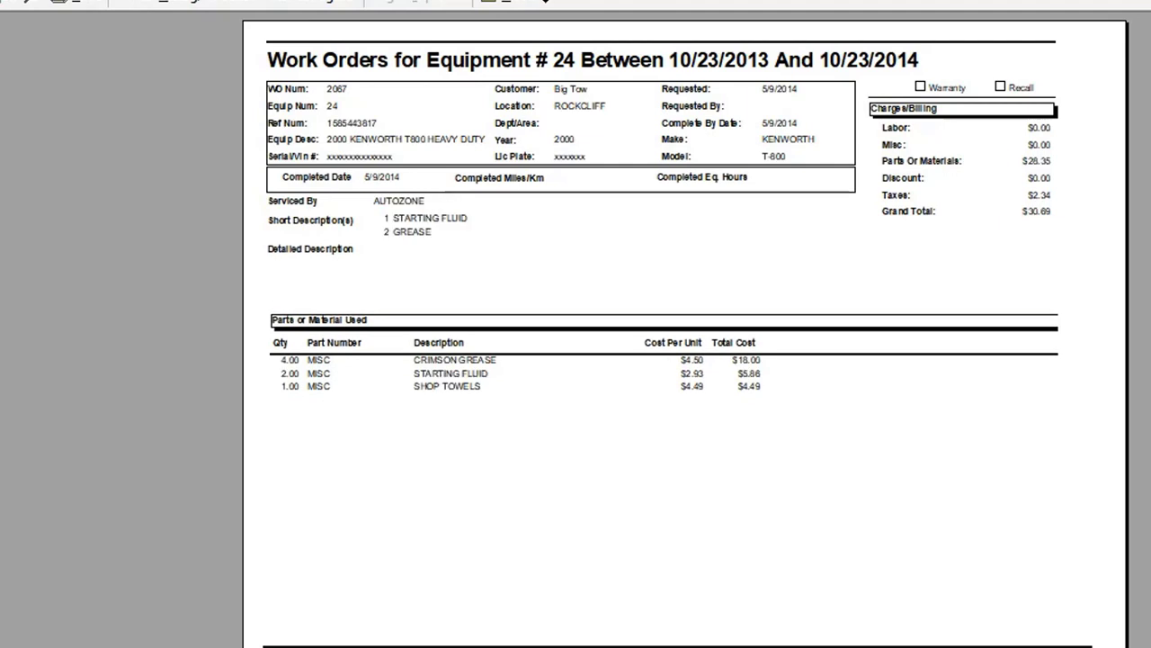
pyautogui.press('pagedown')
pyautogui.press('pagedown')
pyautogui.press('pagedown')
pyautogui.press('pagedown')
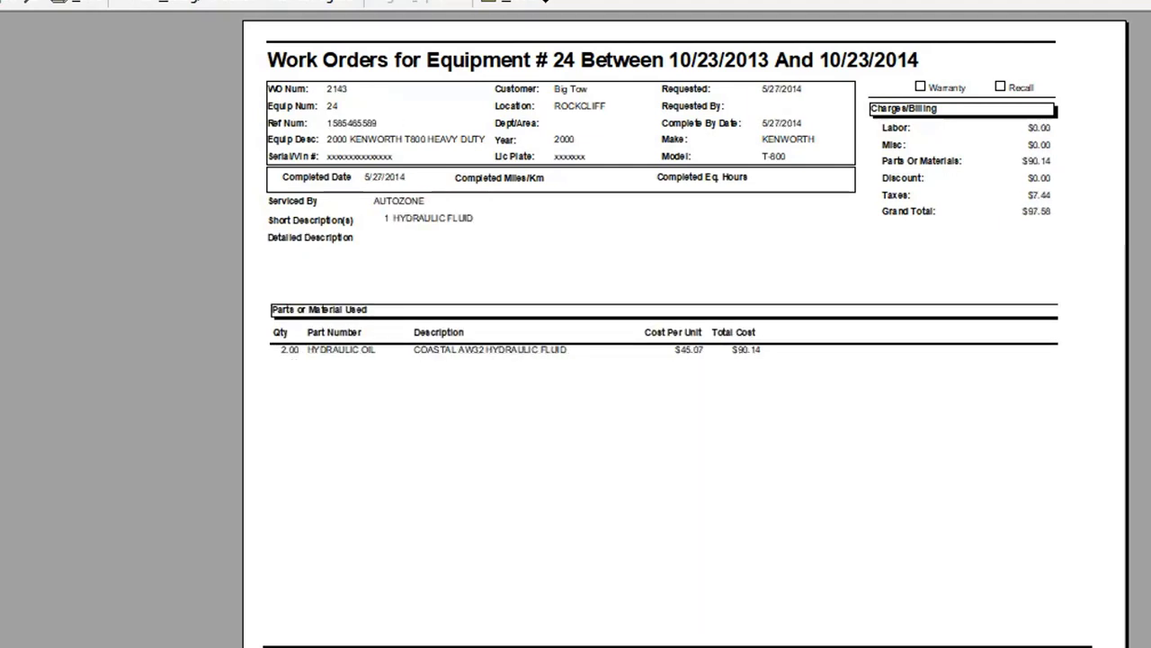
# Examine the Inspections / Permits and Filter pages for equipment 24 in the report
pyautogui.press('pagedown')
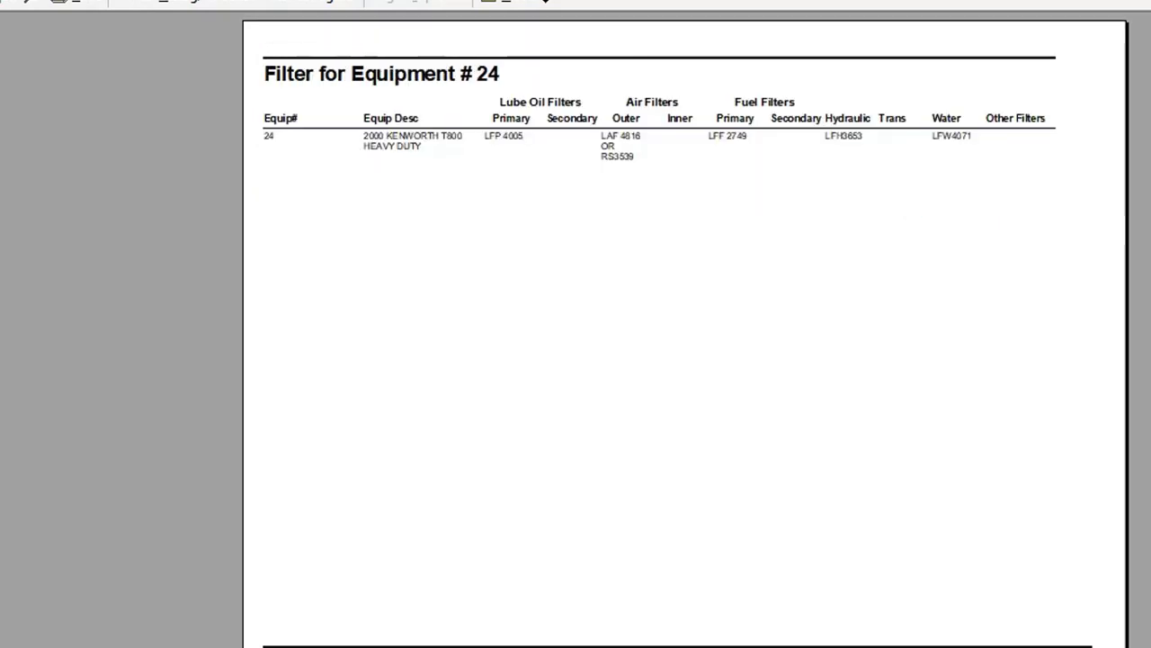
pyautogui.press('pageup')
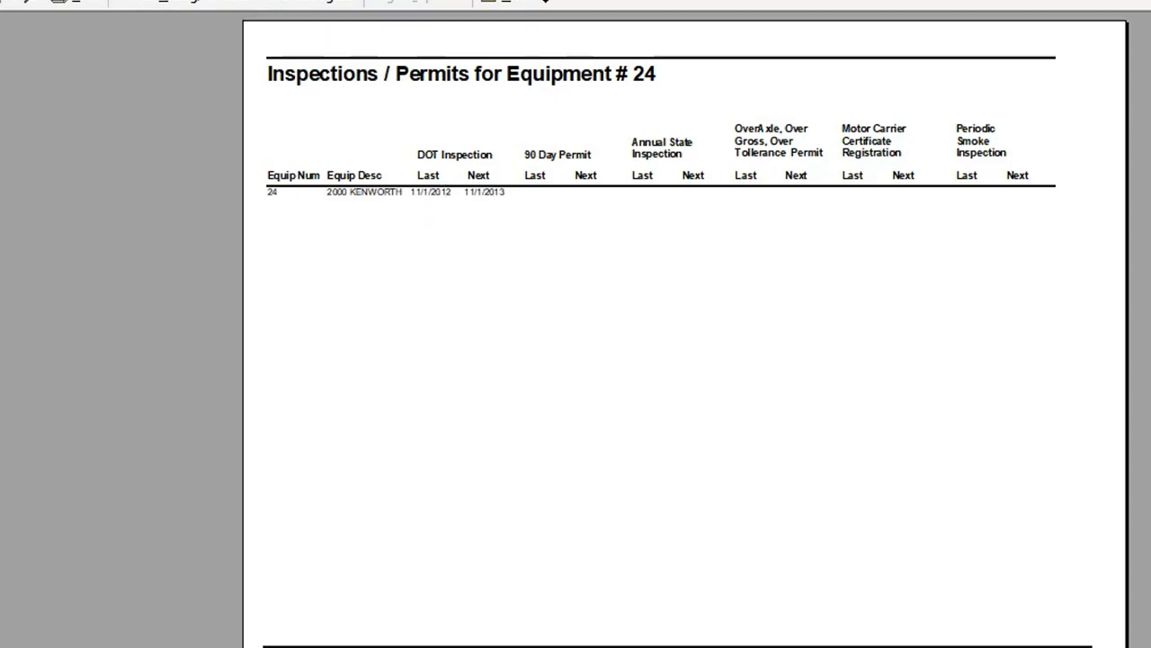
pyautogui.press('pagedown')
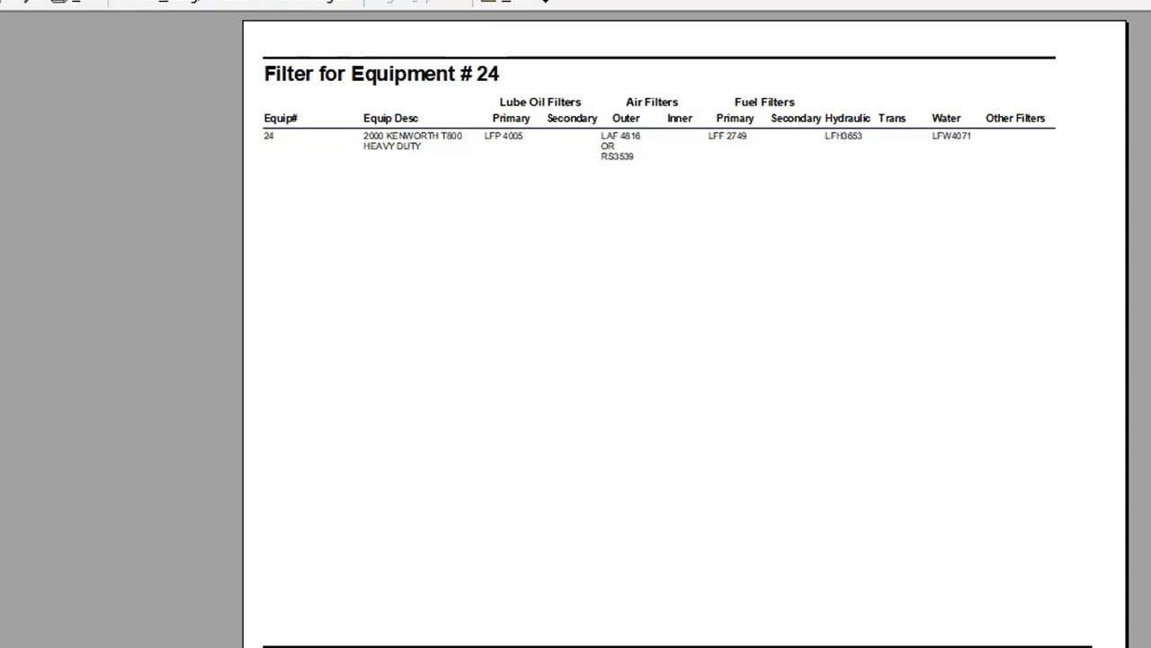
# Page through the Fuel Log section for equipment 24, reviewing its fuel entries and mileage
pyautogui.press('pagedown')
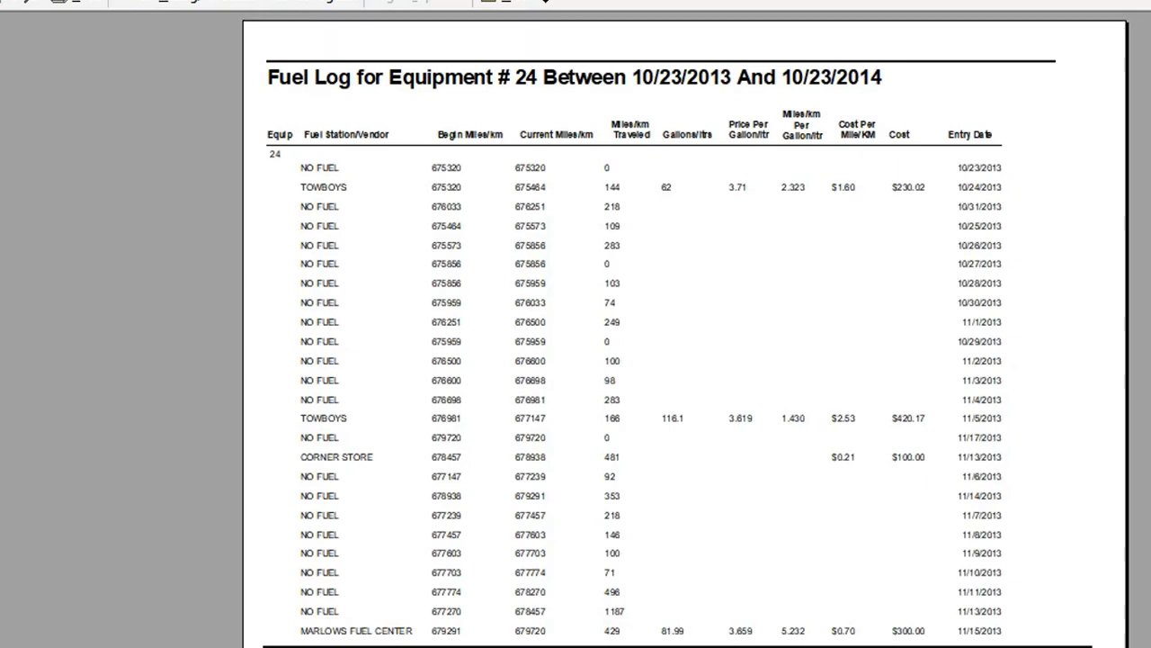
pyautogui.press('pagedown')
pyautogui.press('pagedown')
pyautogui.press('pagedown')
pyautogui.press('pagedown')
pyautogui.press('pagedown')
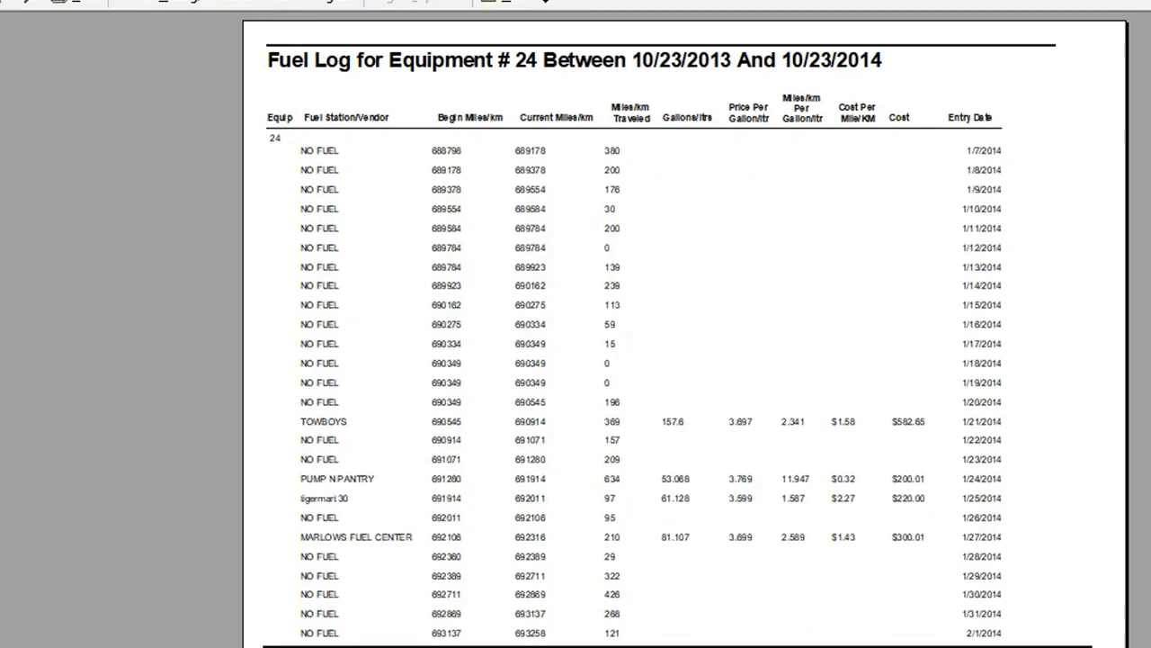
pyautogui.press('pagedown')
pyautogui.press('pagedown')
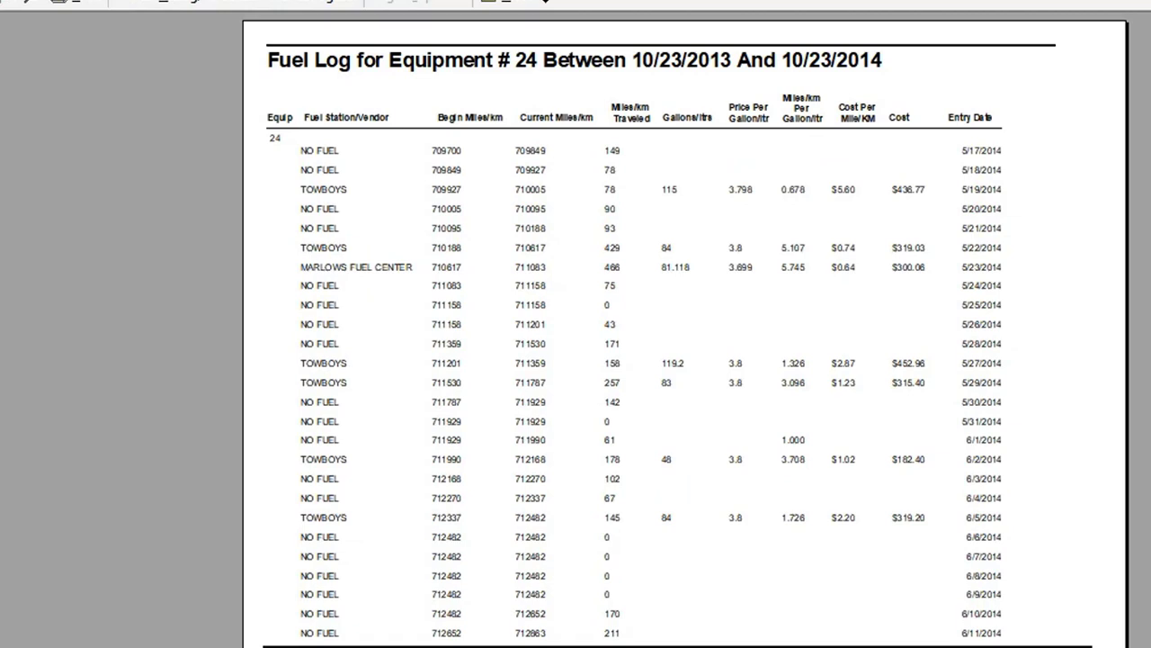
# Examine the Cost / Mile / Hour page at the end of the report, comparing it with the preceding fuel log page
pyautogui.press('pagedown')
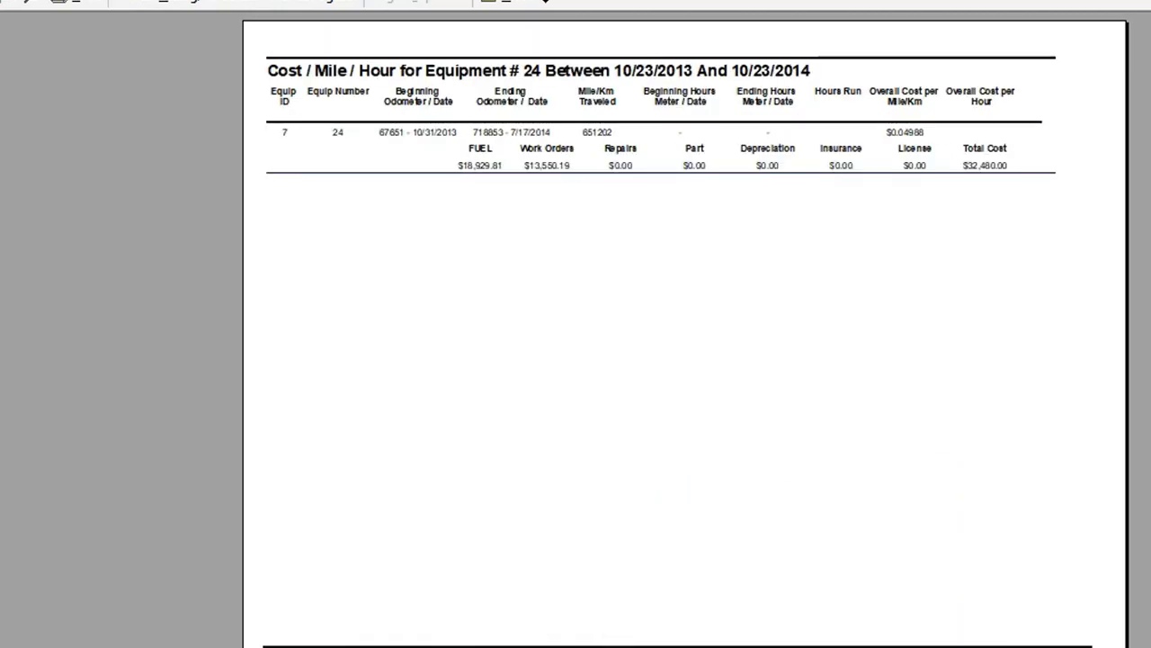
pyautogui.press('pageup')
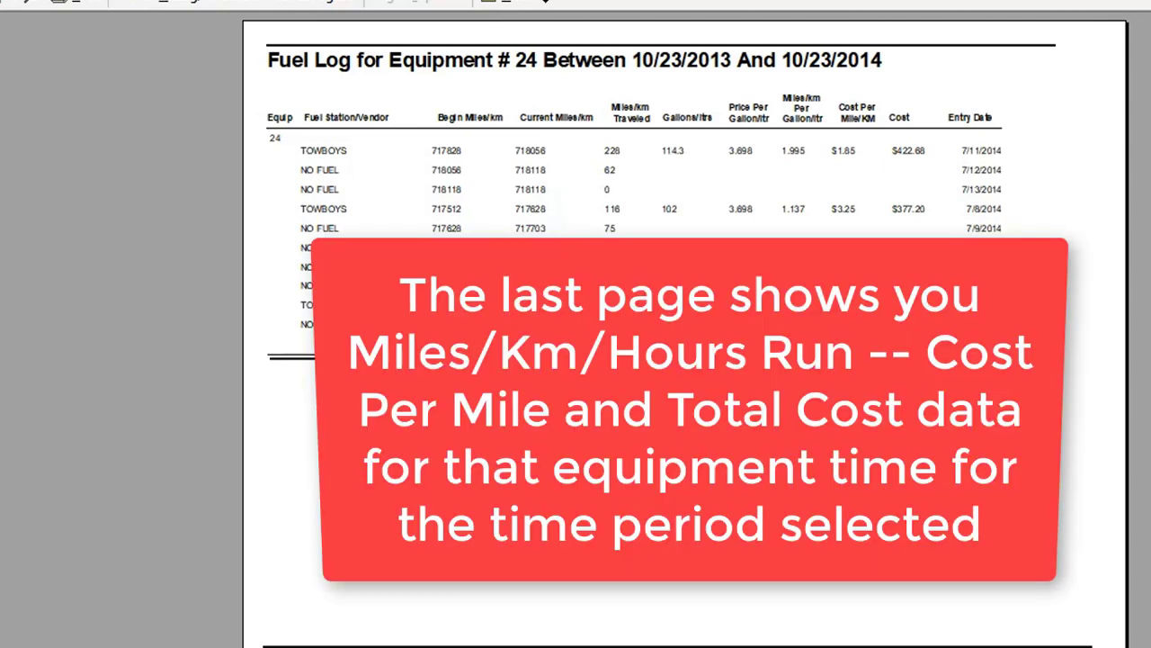
pyautogui.press('pagedown')
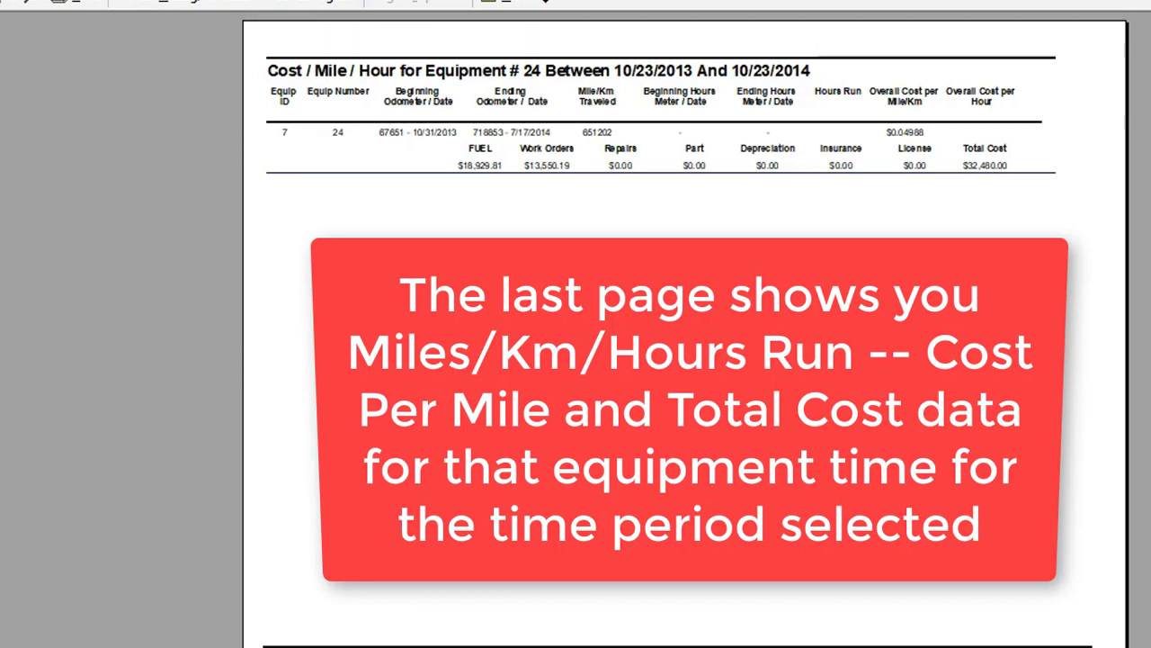
# Page back through the report's fuel log, inspections, work orders, lube/services and unit information pages, then close the report
pyautogui.press('pageup')
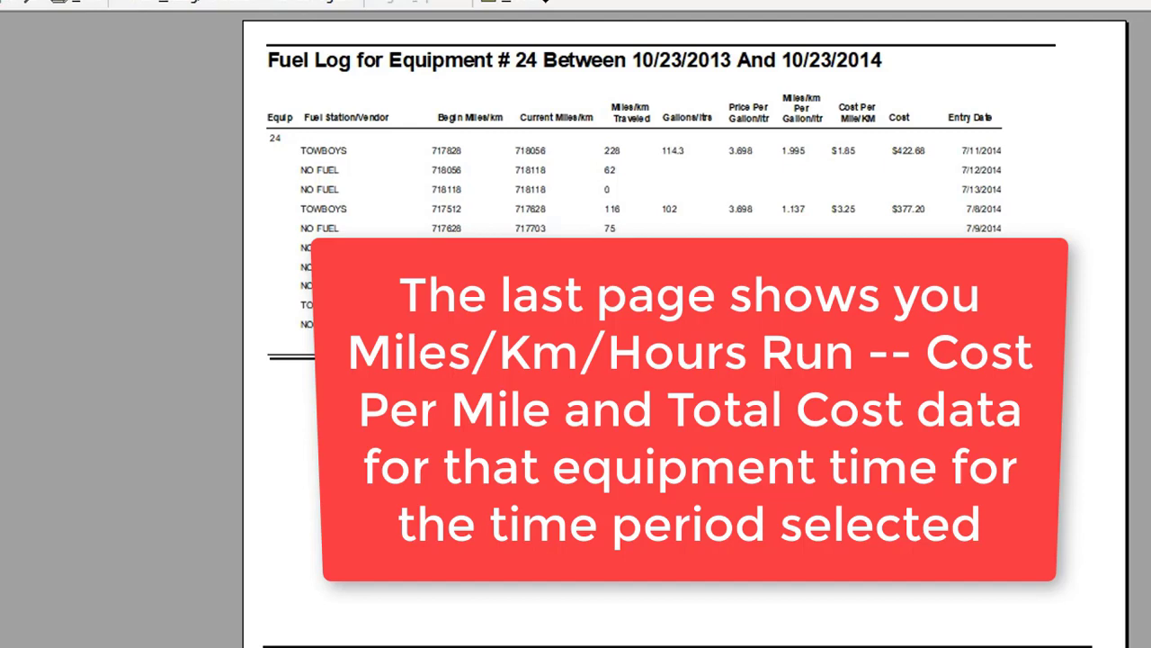
pyautogui.press('pageup')
pyautogui.press('pageup')
pyautogui.press('pageup')
pyautogui.press('pageup')
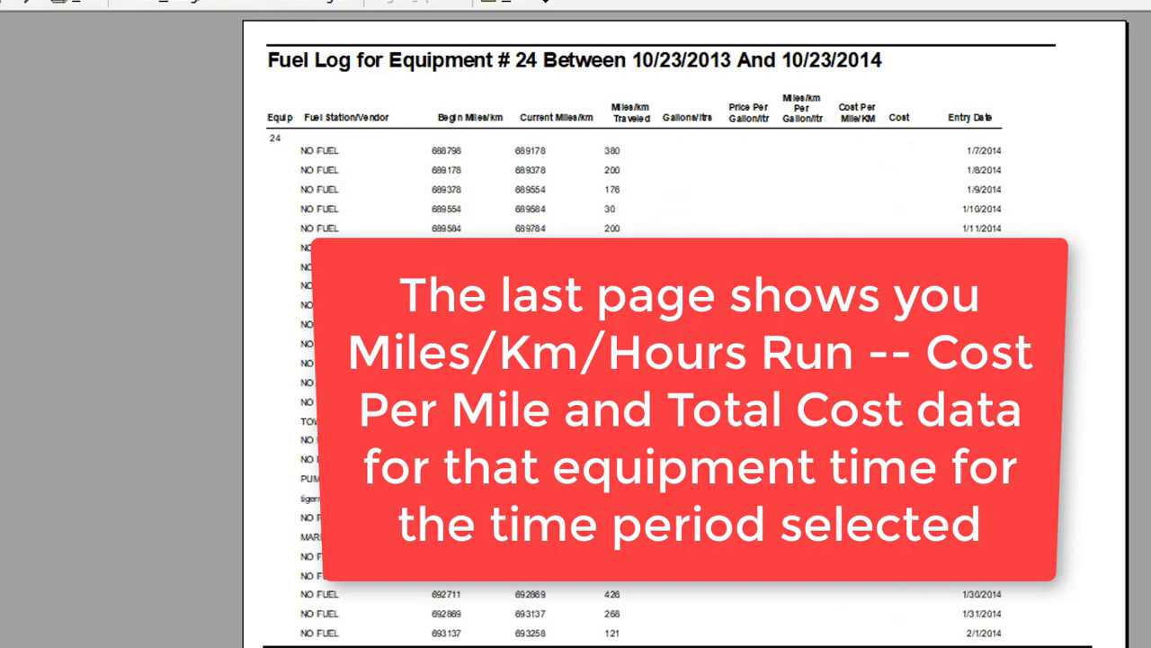
pyautogui.press('pageup')
pyautogui.press('pageup')
pyautogui.press('pageup')
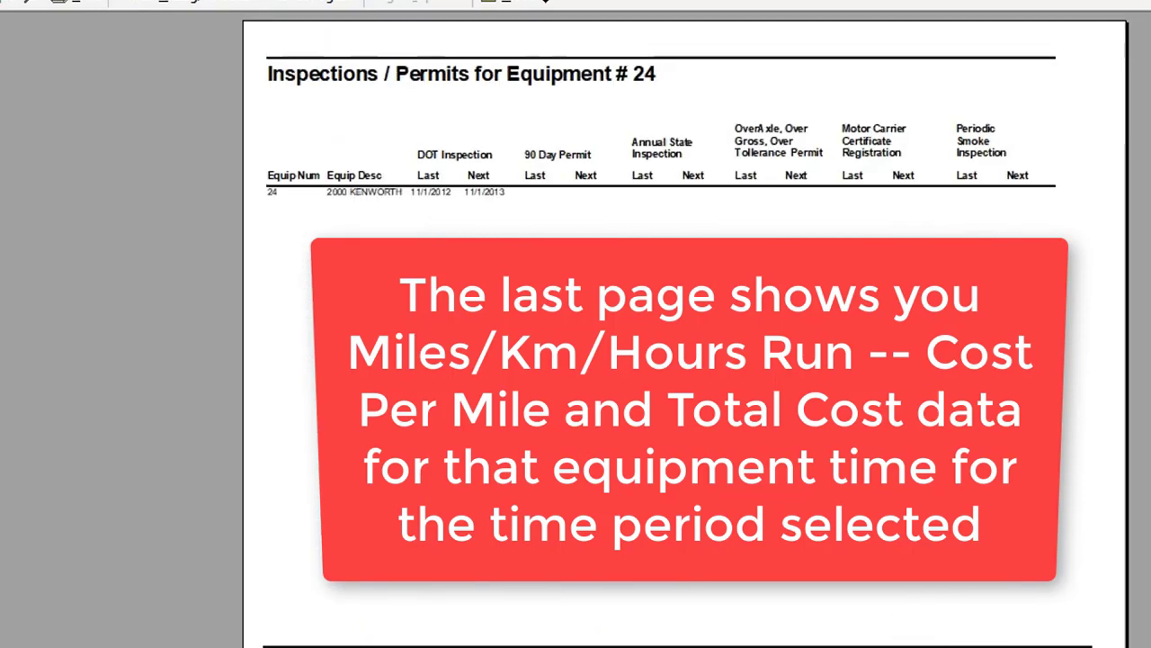
pyautogui.press('pageup')
pyautogui.press('pageup')
pyautogui.press('pageup')
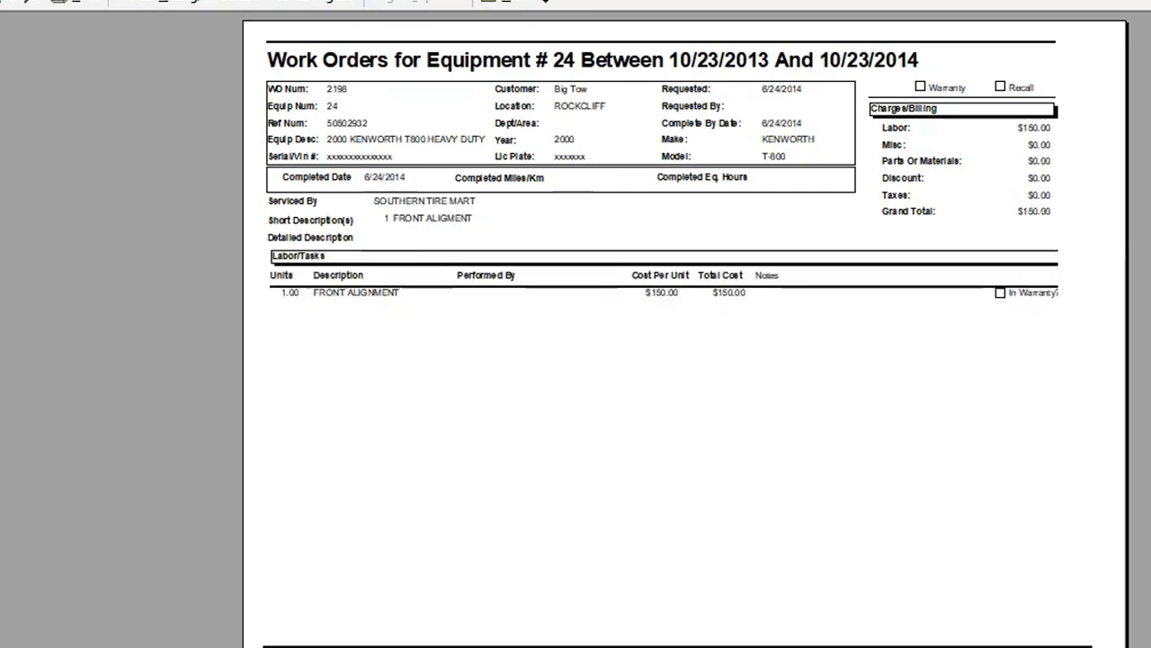
pyautogui.press('pageup')
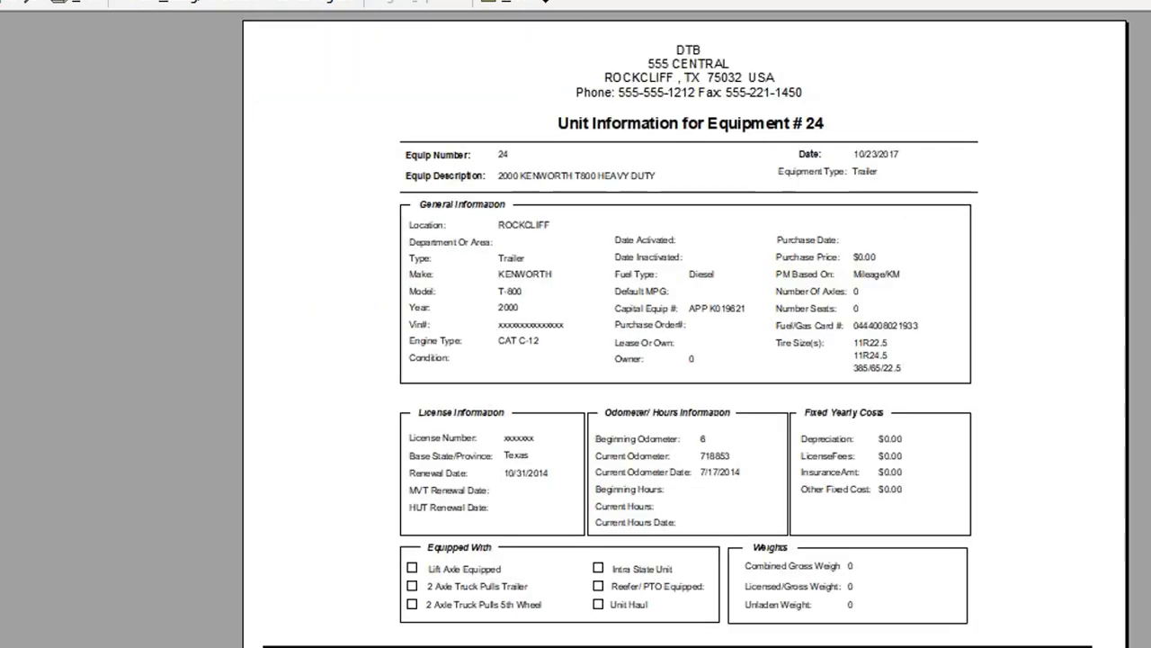
pyautogui.press('pageup')
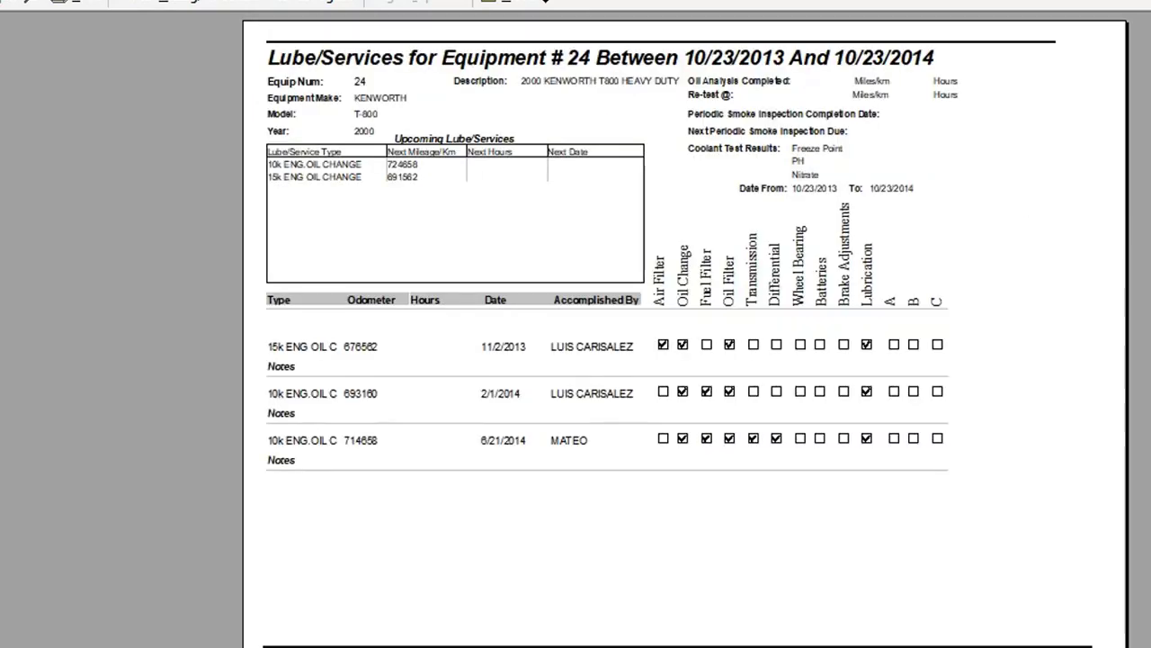
pyautogui.press('pageup')
pyautogui.press('pagedown')
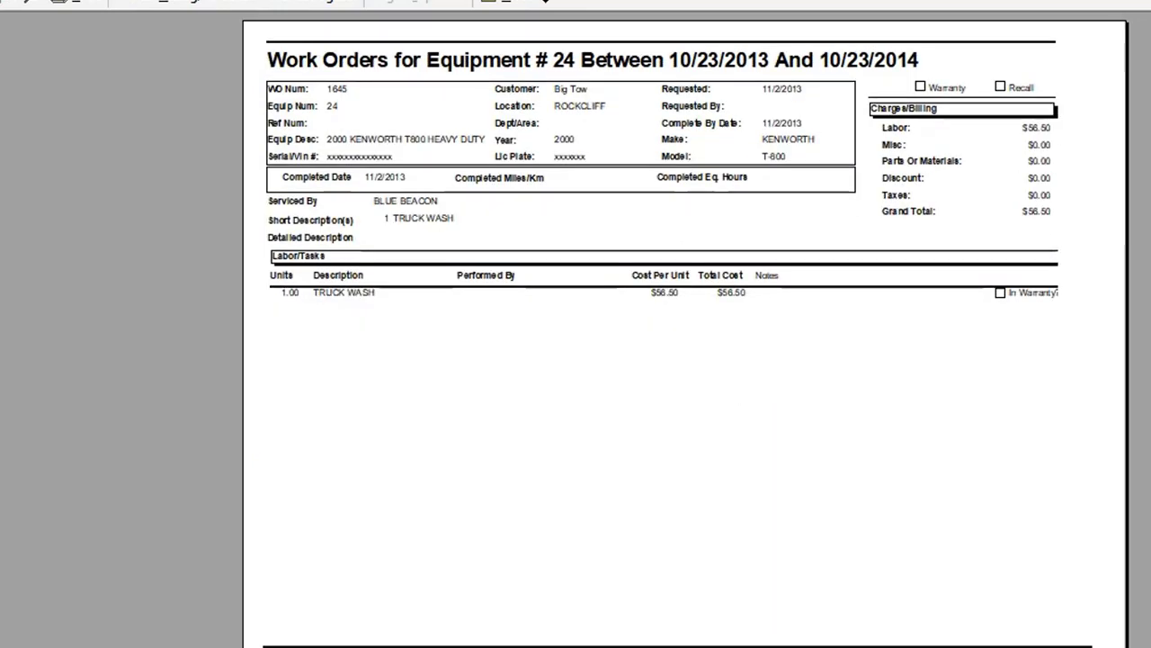
pyautogui.press('pageup')
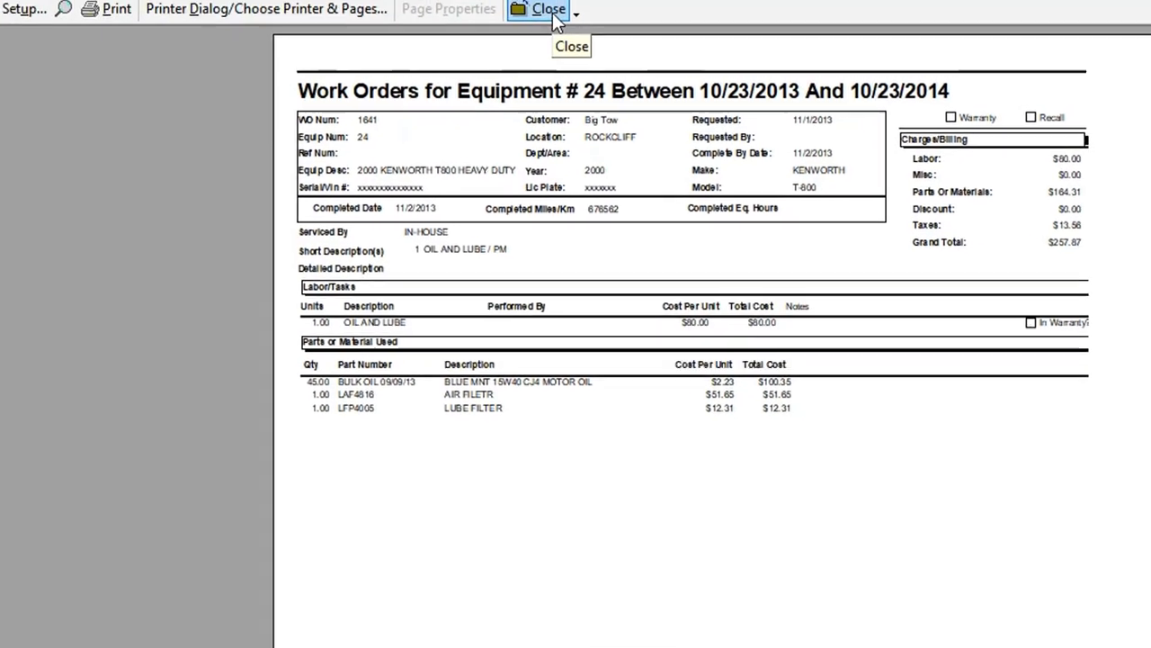
pyautogui.click(617, 42)
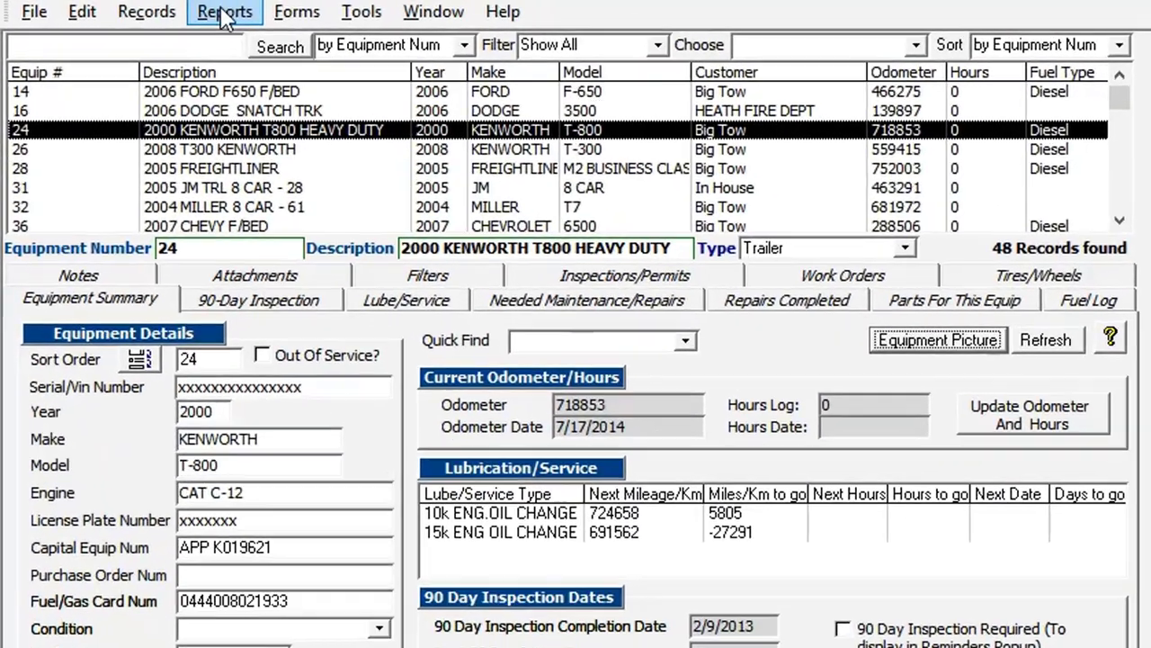
# Open the Unit Information All Equipment report options, review the equipment selection choices, and cancel without previewing
pyautogui.click(225, 18)
pyautogui.moveTo(229, 41)
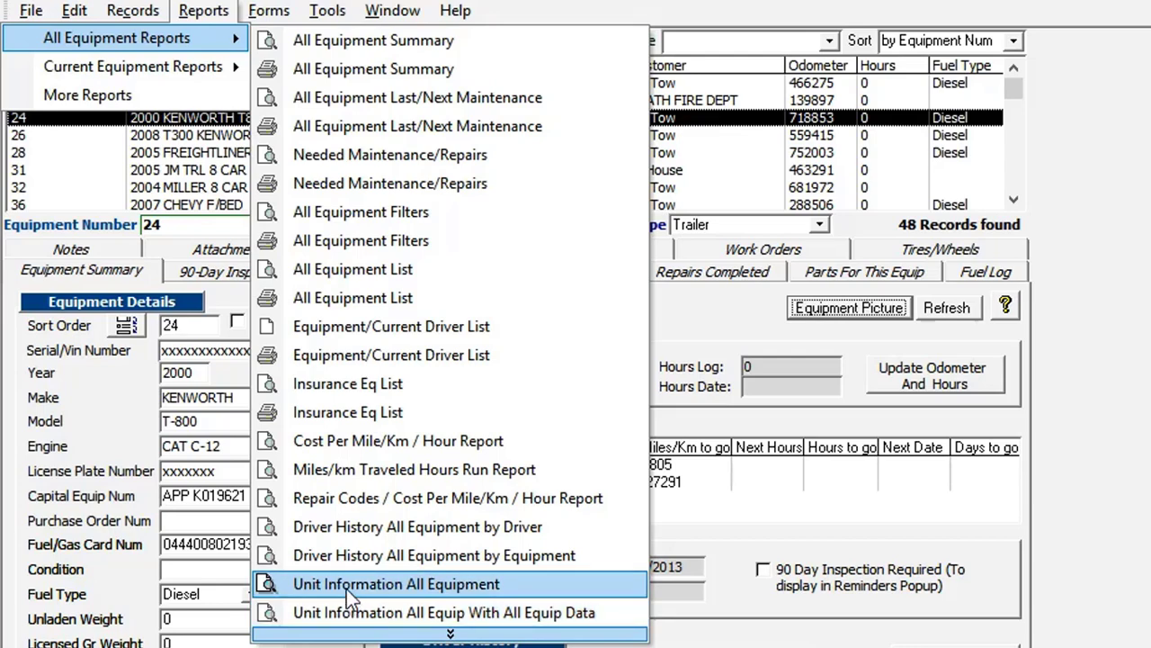
pyautogui.click(464, 586)
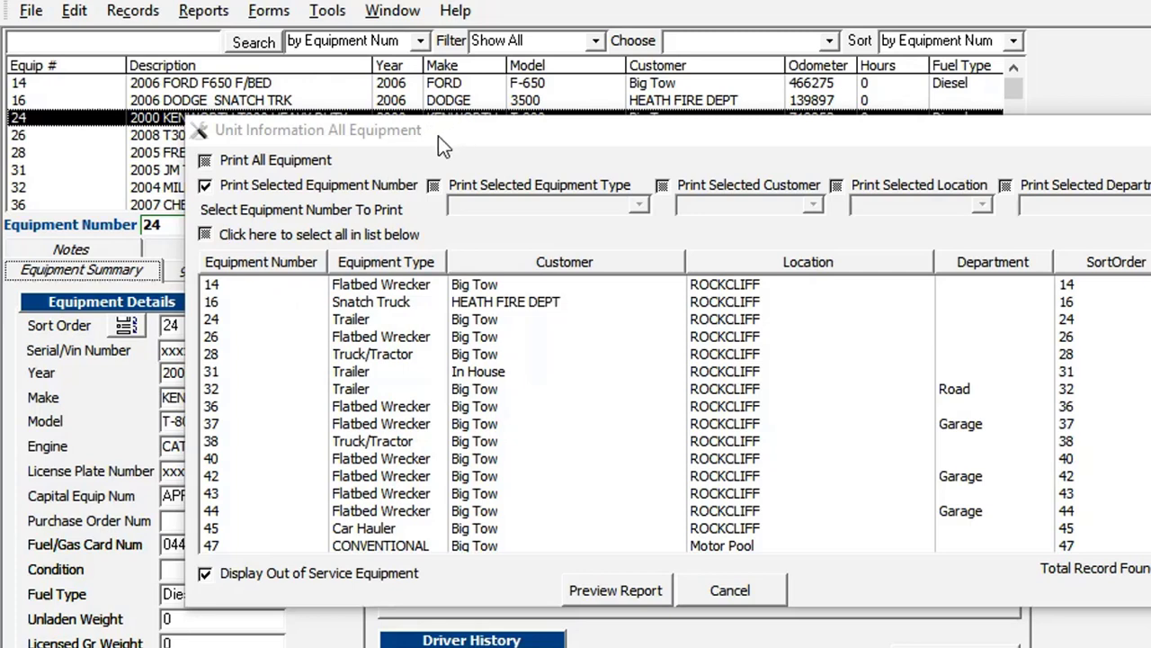
pyautogui.click(746, 590)
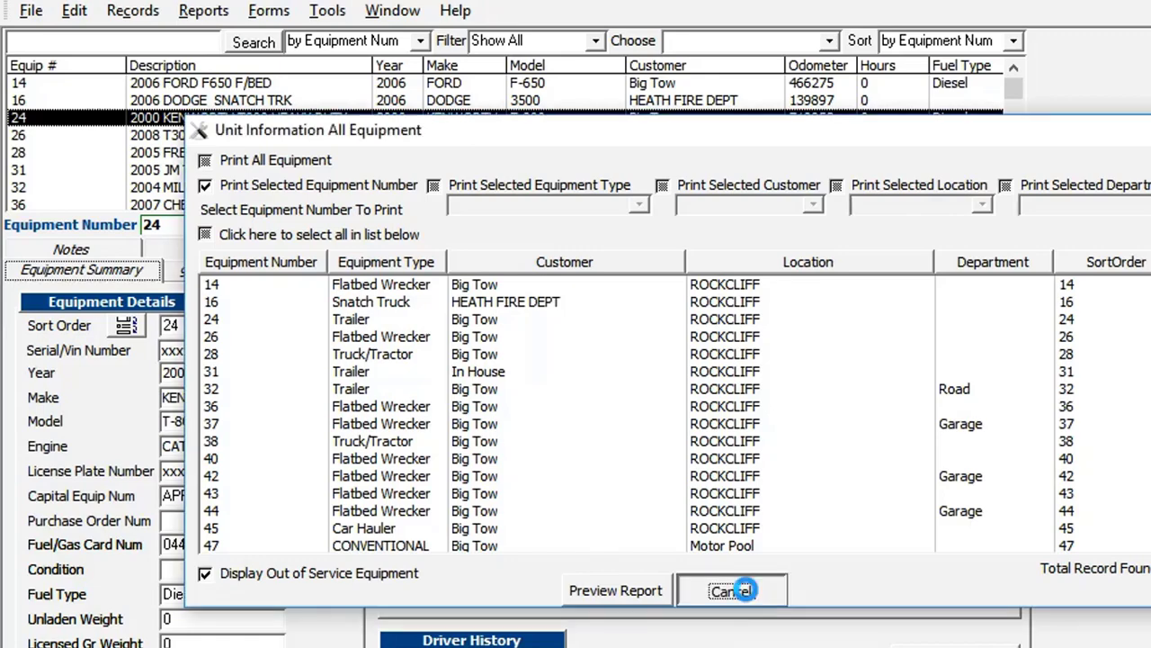
# Open the options for the Unit Information All Equip With All Equip Data report
pyautogui.click(205, 10)
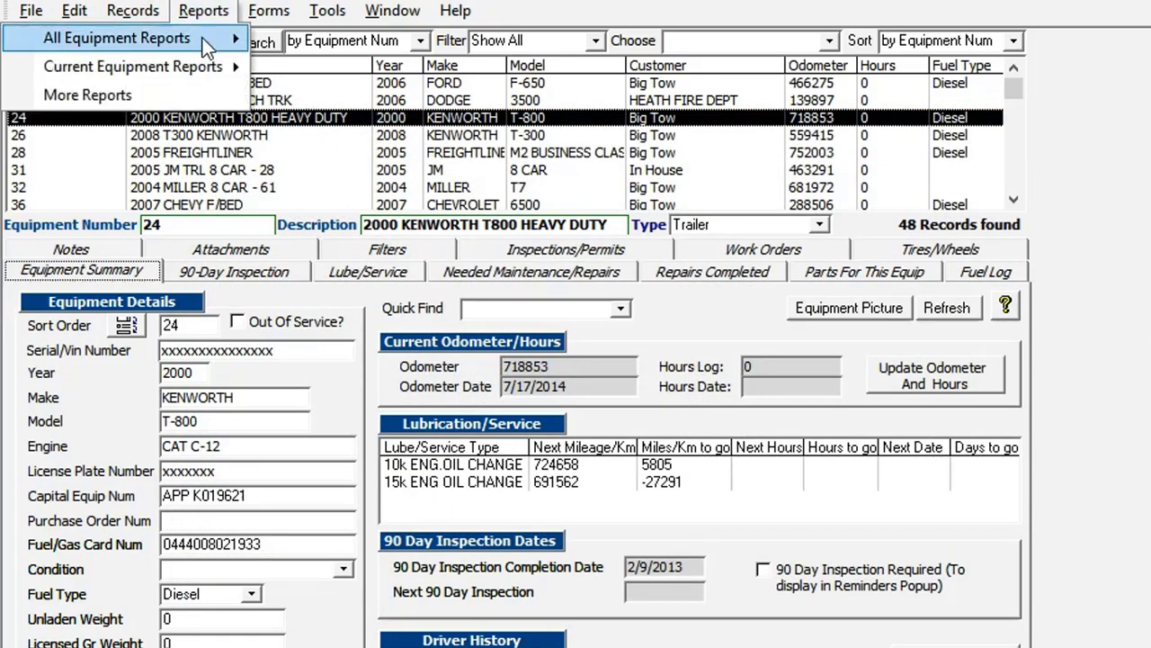
pyautogui.moveTo(203, 38)
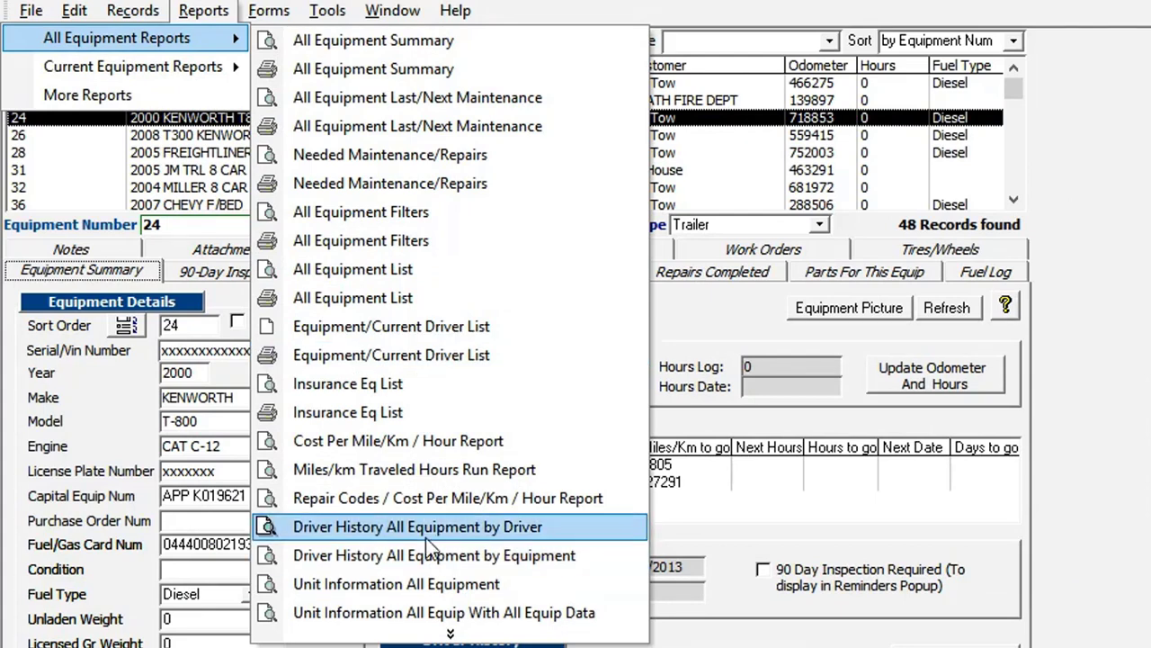
pyautogui.click(410, 616)
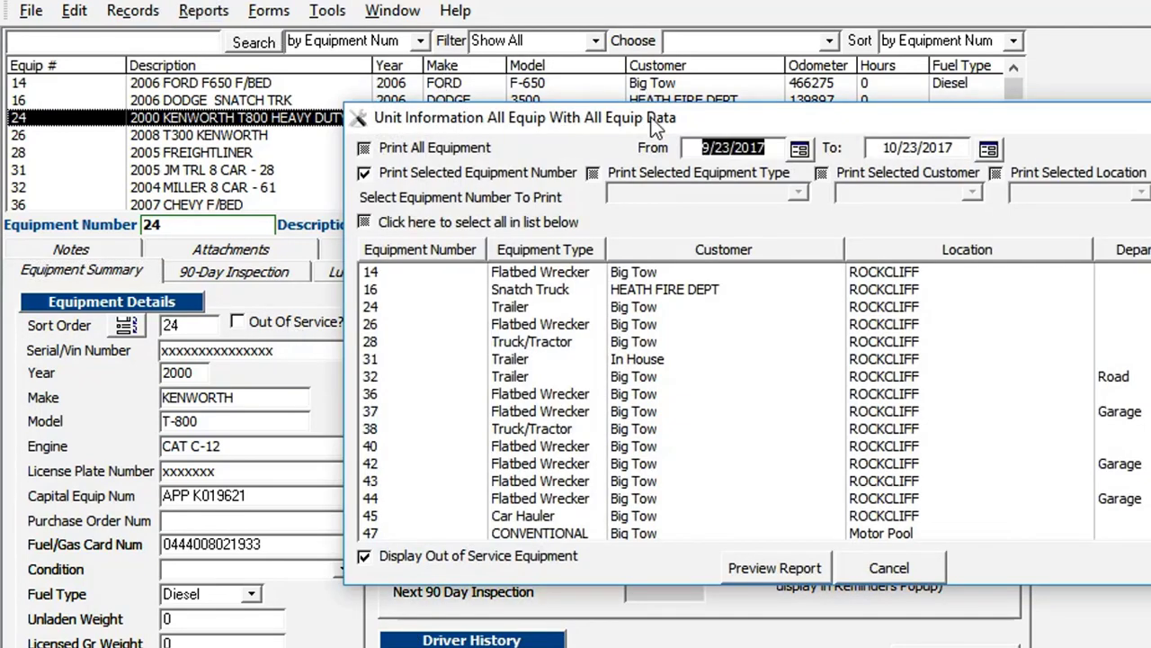
# Move the report options window clear of the main equipment list and select equipment 24 for printing
pyautogui.moveTo(649, 116); pyautogui.dragTo(497, 108)
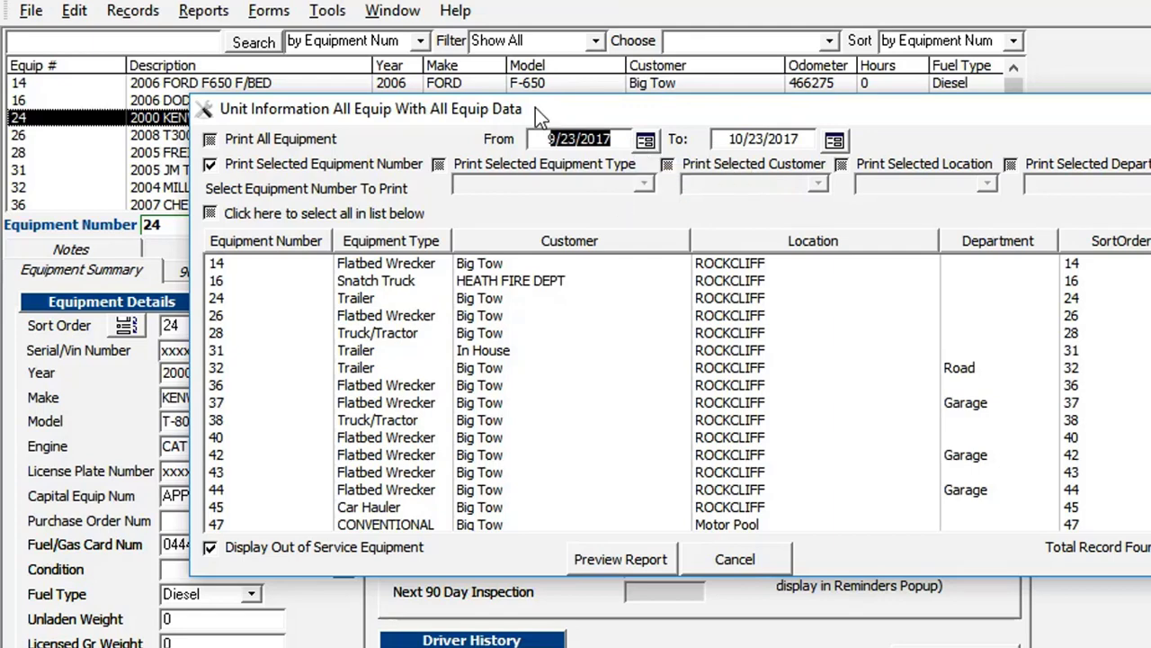
pyautogui.moveTo(535, 107); pyautogui.dragTo(511, 111)
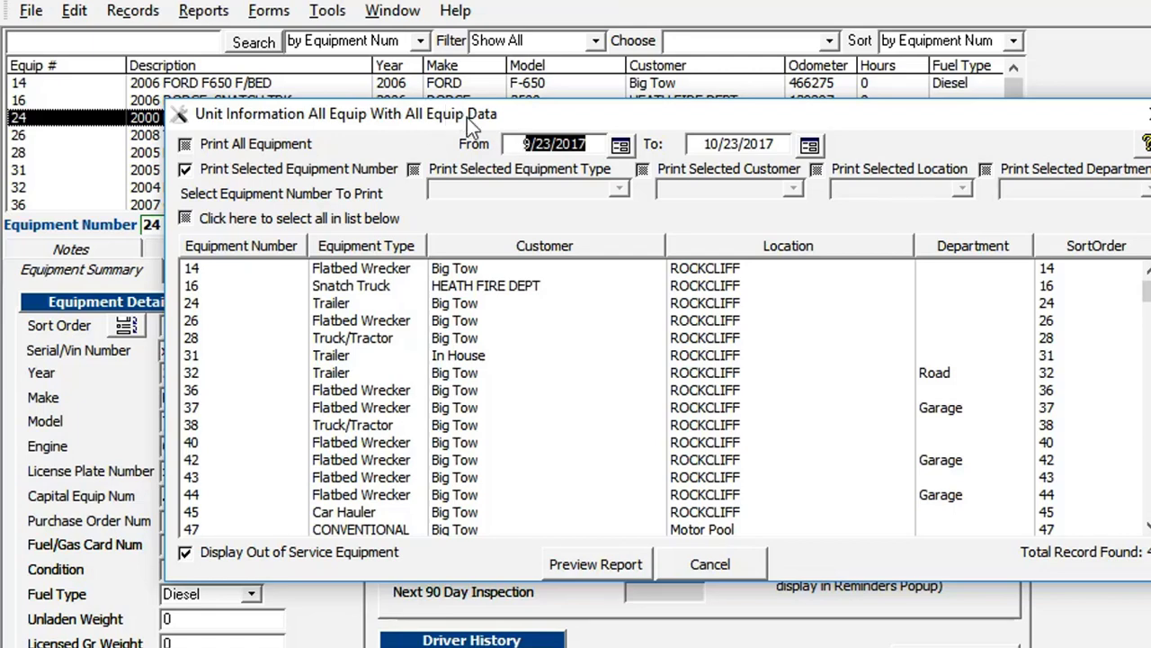
pyautogui.moveTo(467, 118); pyautogui.dragTo(484, 219)
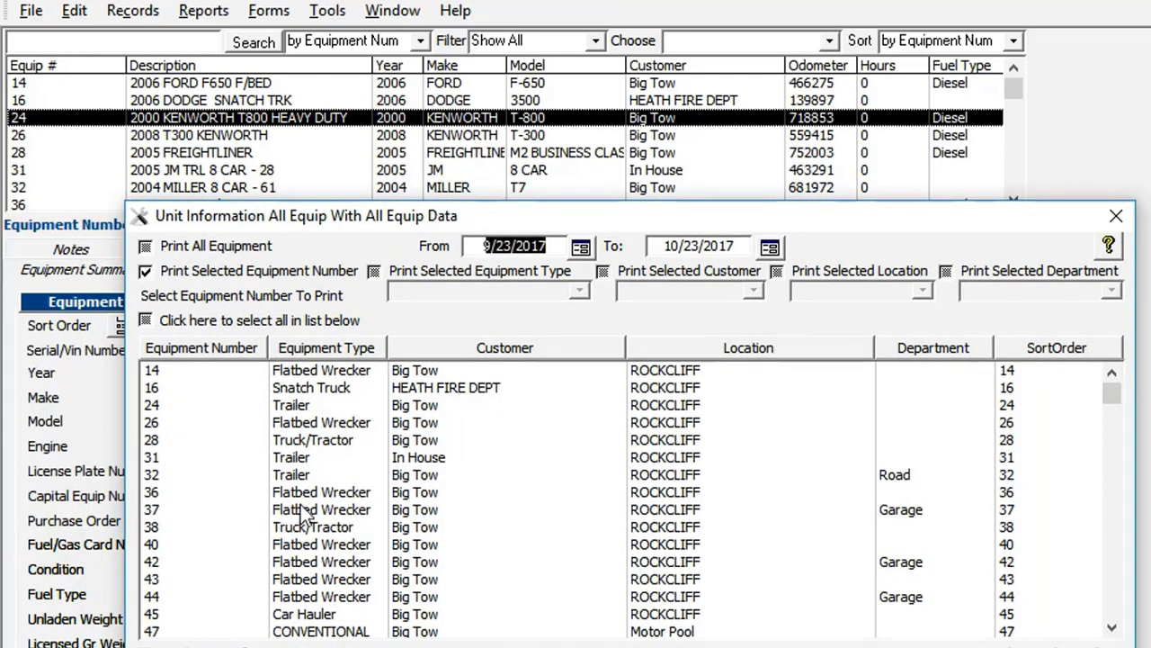
pyautogui.click(301, 409)
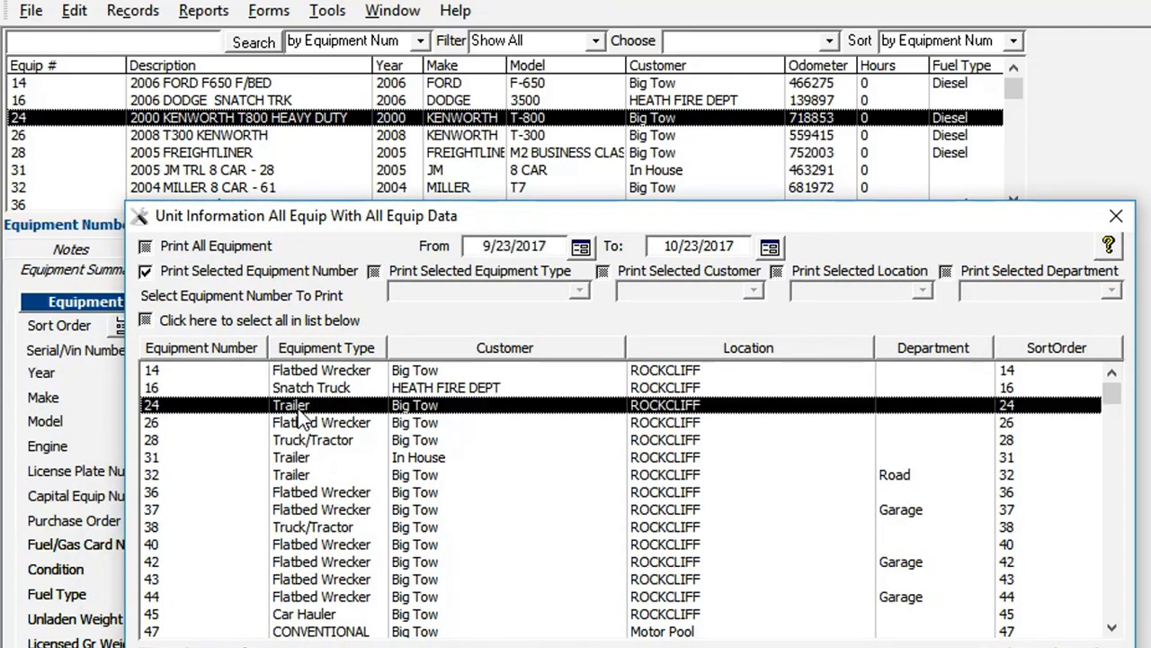
# Set the report's start date to 10/1/2013 using the calendar
pyautogui.click(581, 247)
pyautogui.click(973, 213)
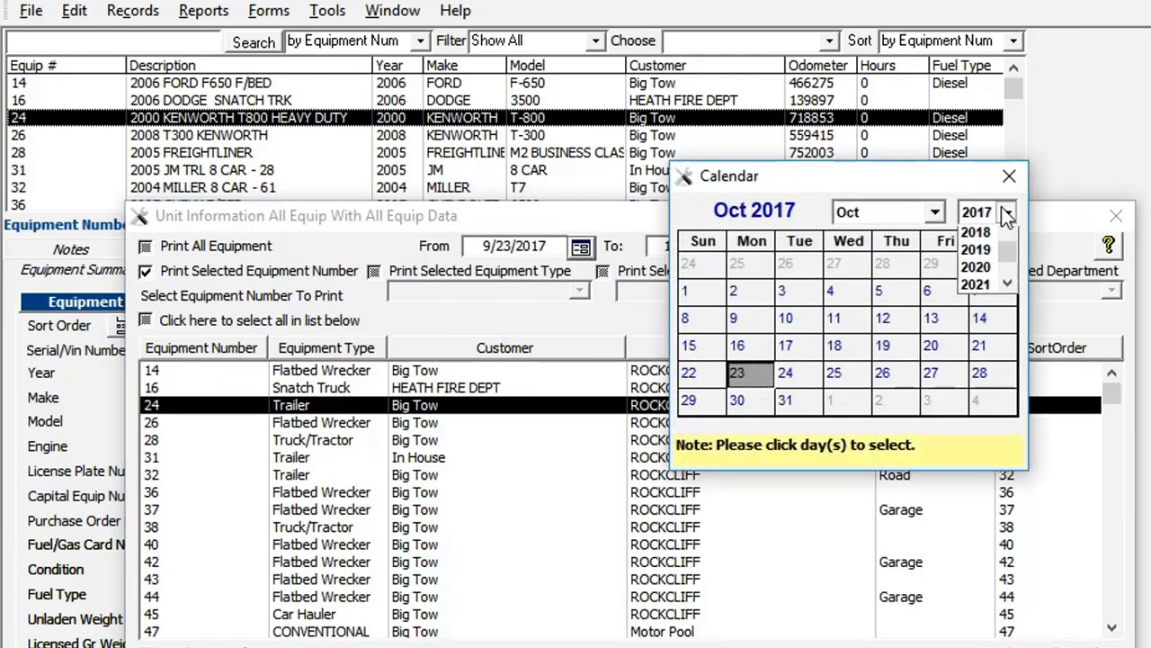
pyautogui.click(1006, 240)
pyautogui.click(1006, 240)
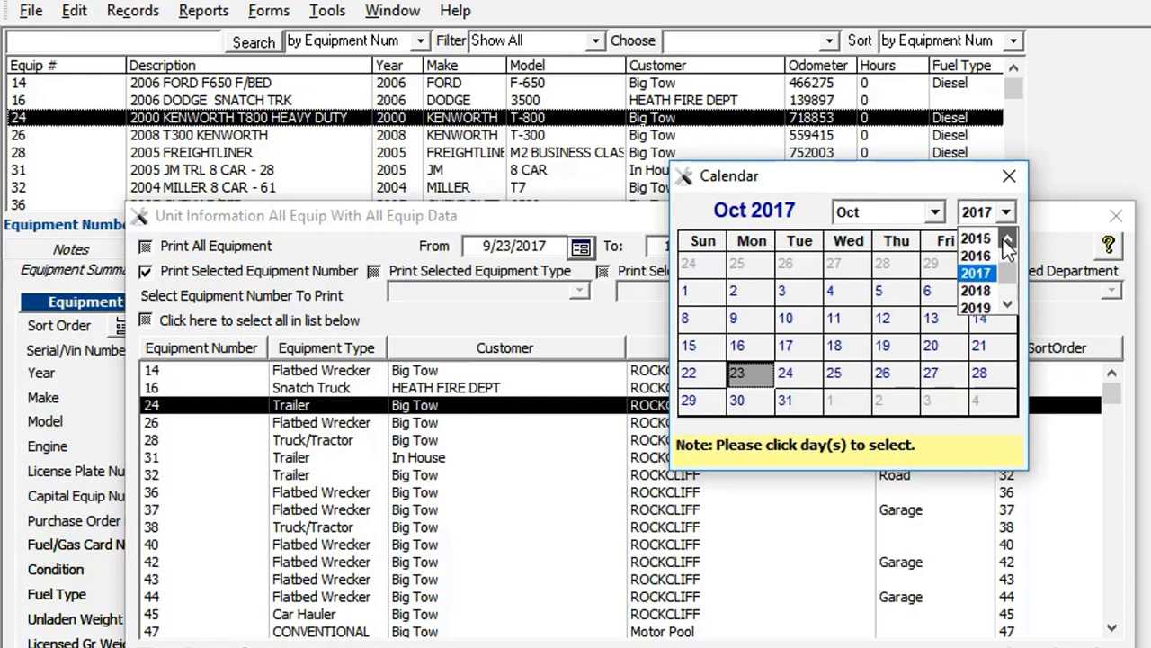
pyautogui.click(1006, 241)
pyautogui.click(1007, 240)
pyautogui.click(992, 237)
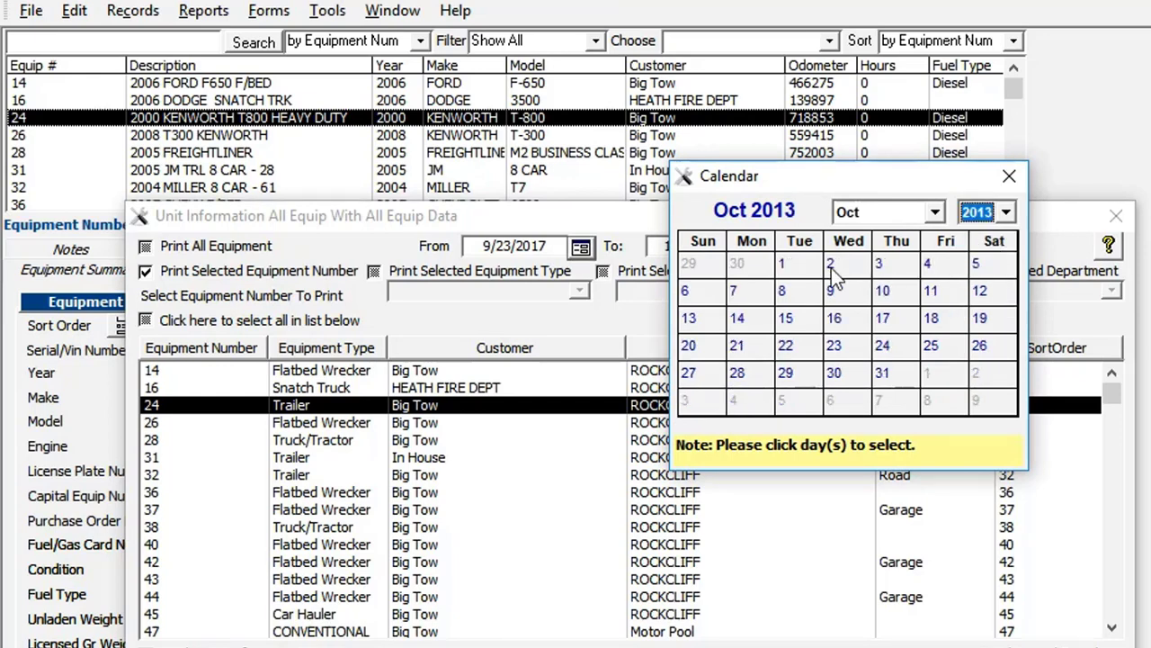
pyautogui.click(800, 262)
# Set the report's end date to 10/1/2014 using the calendar
pyautogui.click(769, 247)
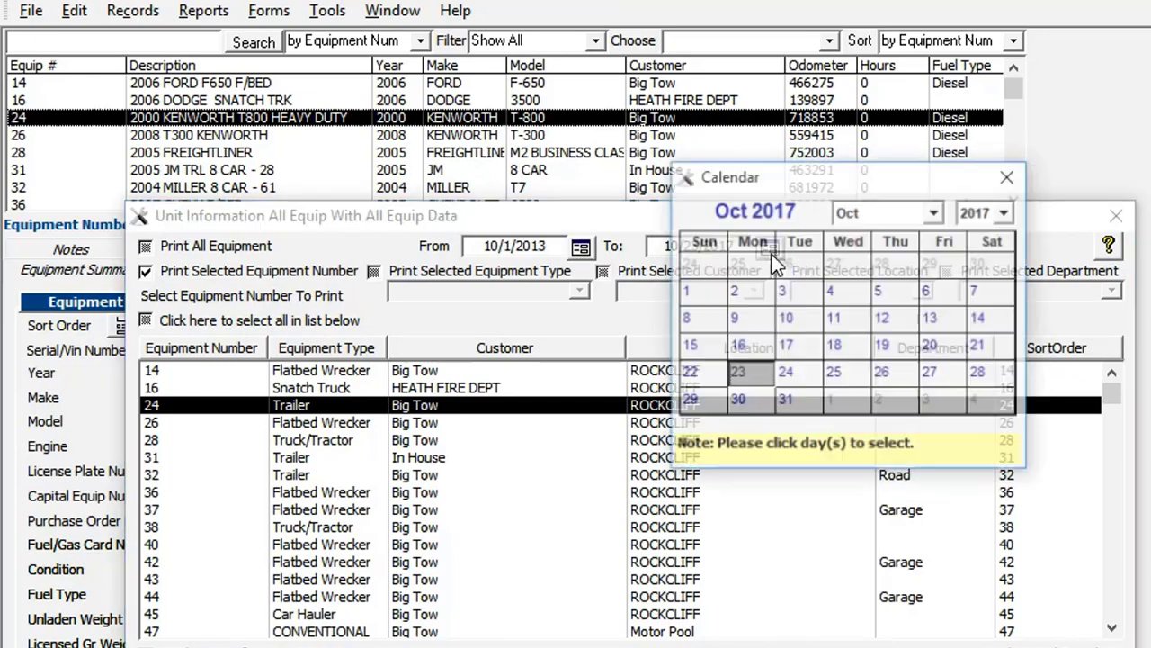
pyautogui.click(1007, 212)
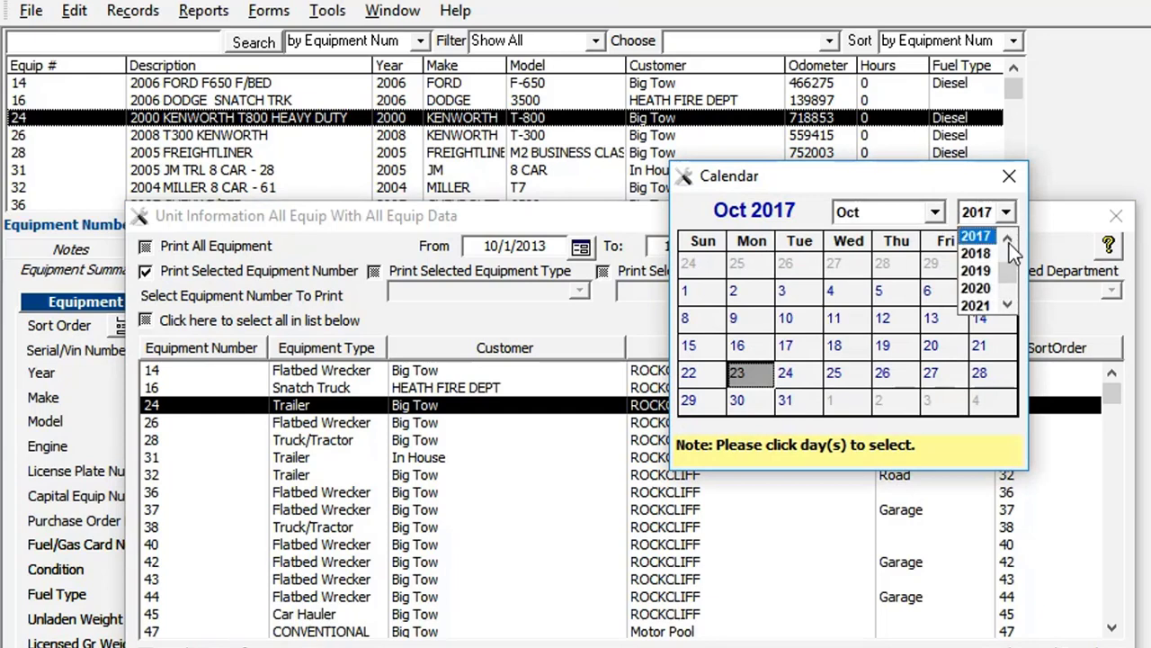
pyautogui.click(1009, 243)
pyautogui.click(1010, 243)
pyautogui.click(1009, 243)
pyautogui.click(1009, 242)
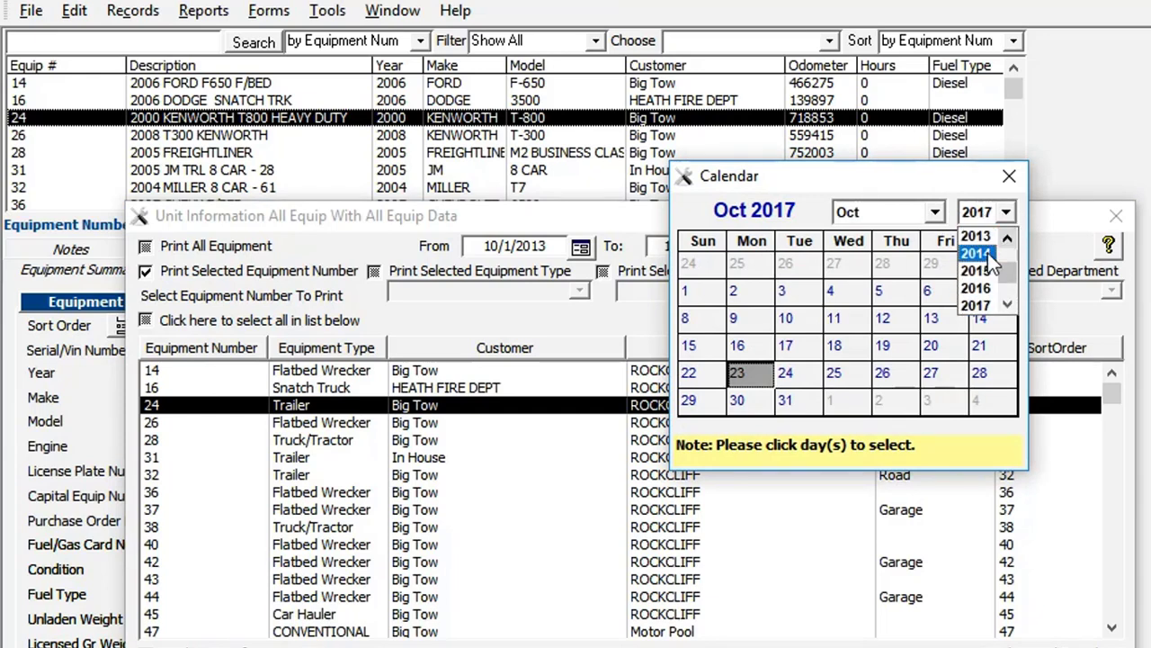
pyautogui.click(977, 249)
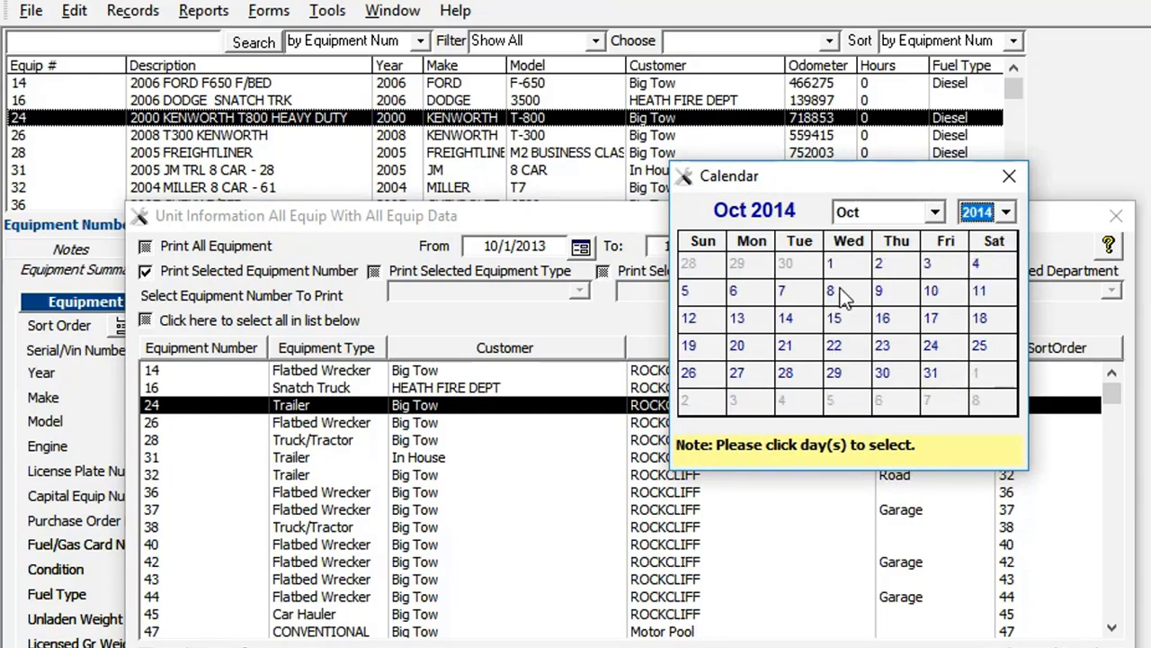
pyautogui.click(833, 265)
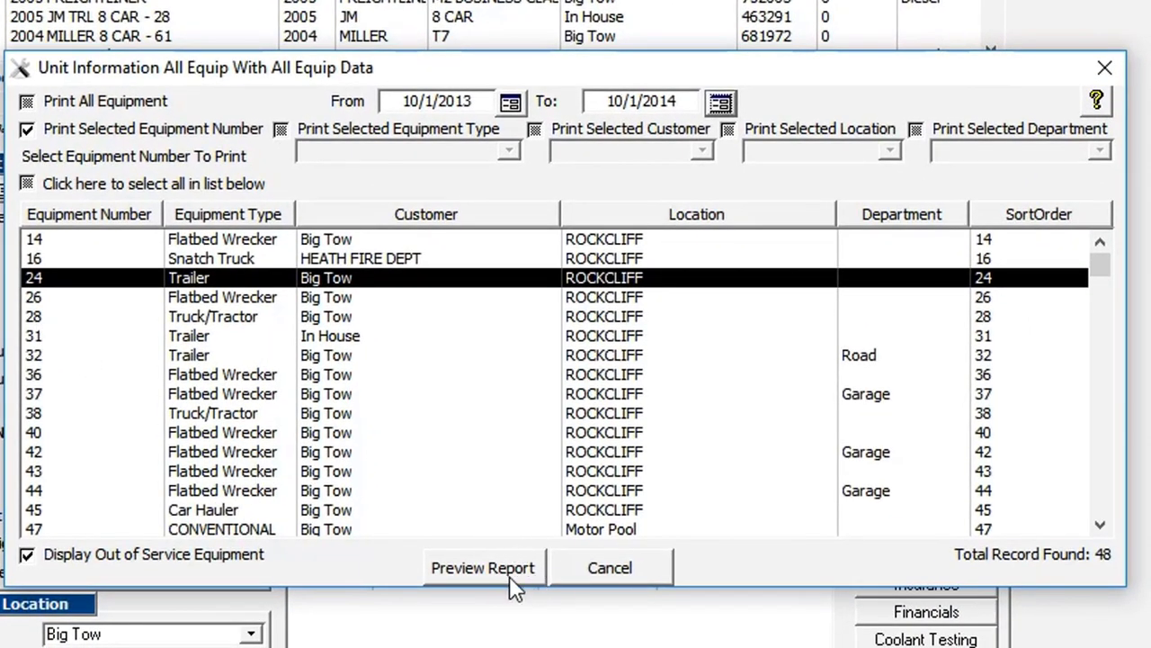
# Preview the report for equipment 24 and review its repairs and parts pages up to the first work order on page 5
pyautogui.click(483, 568)
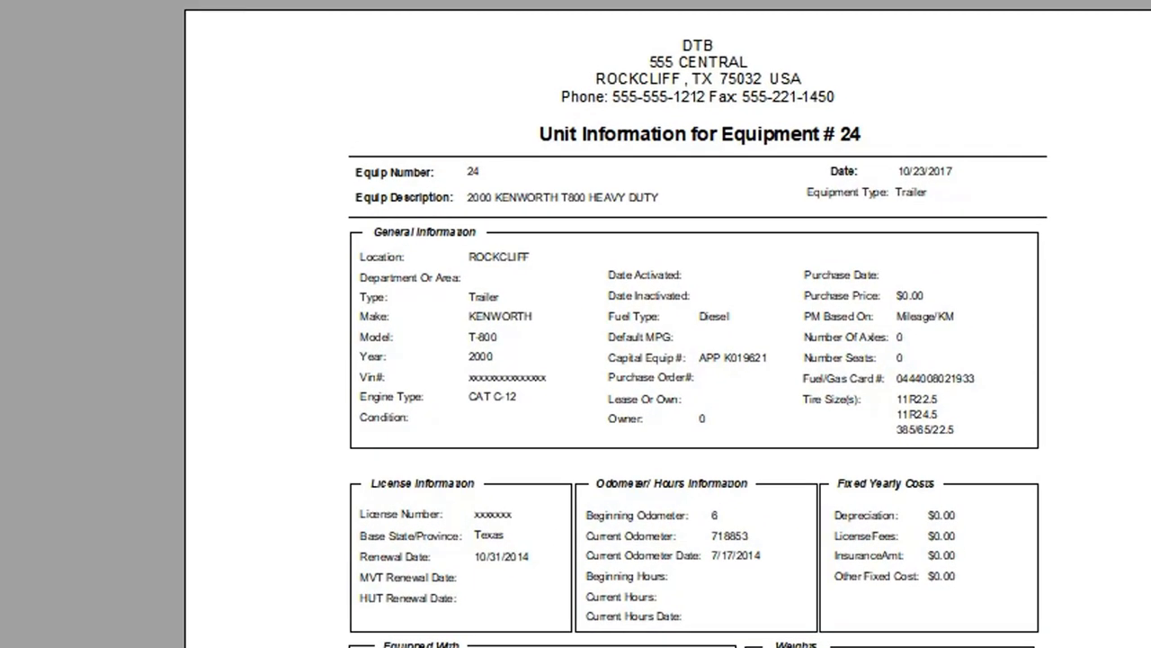
pyautogui.click(142, 628)
pyautogui.click(142, 628)
pyautogui.click(143, 628)
pyautogui.click(142, 628)
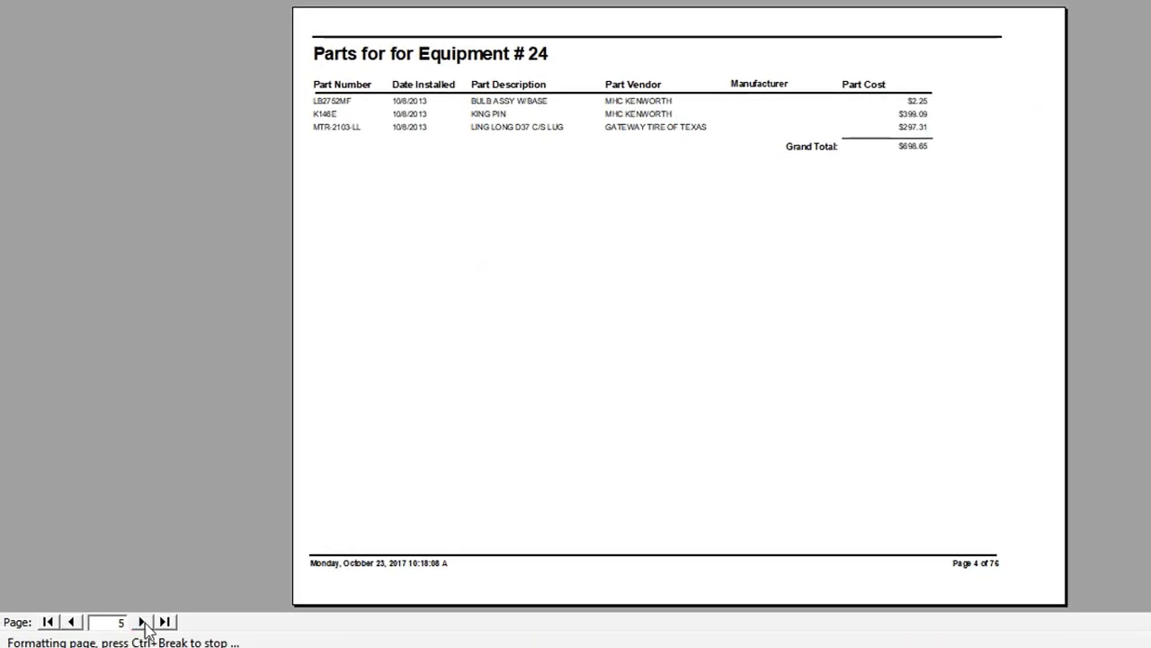
pyautogui.click(72, 621)
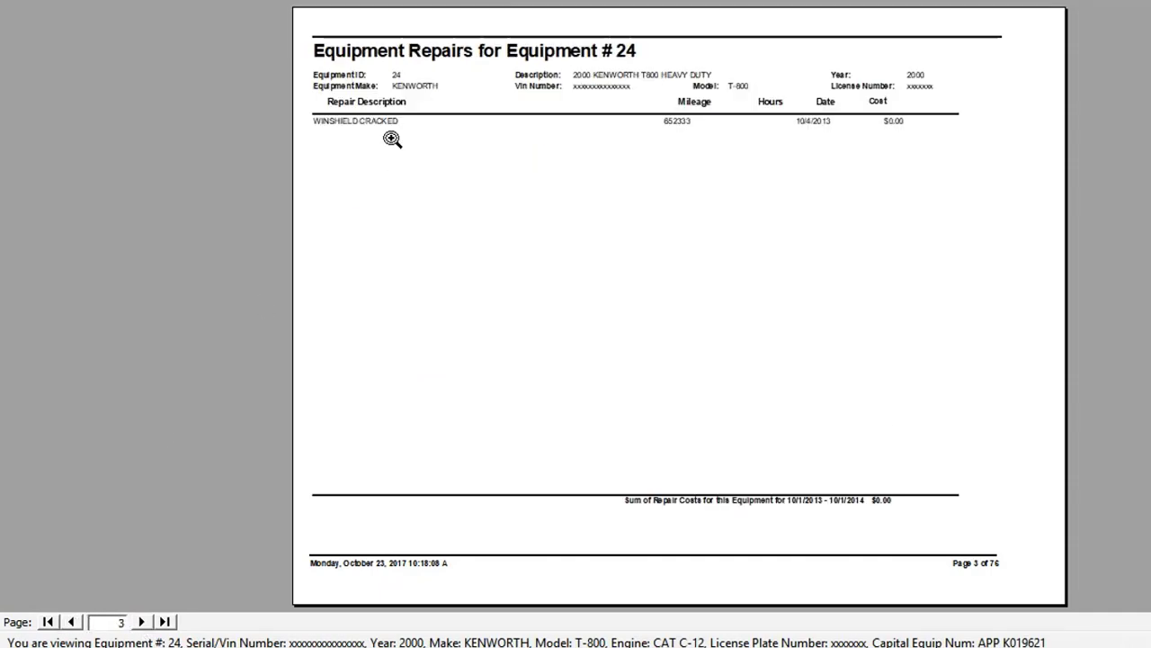
pyautogui.click(141, 621)
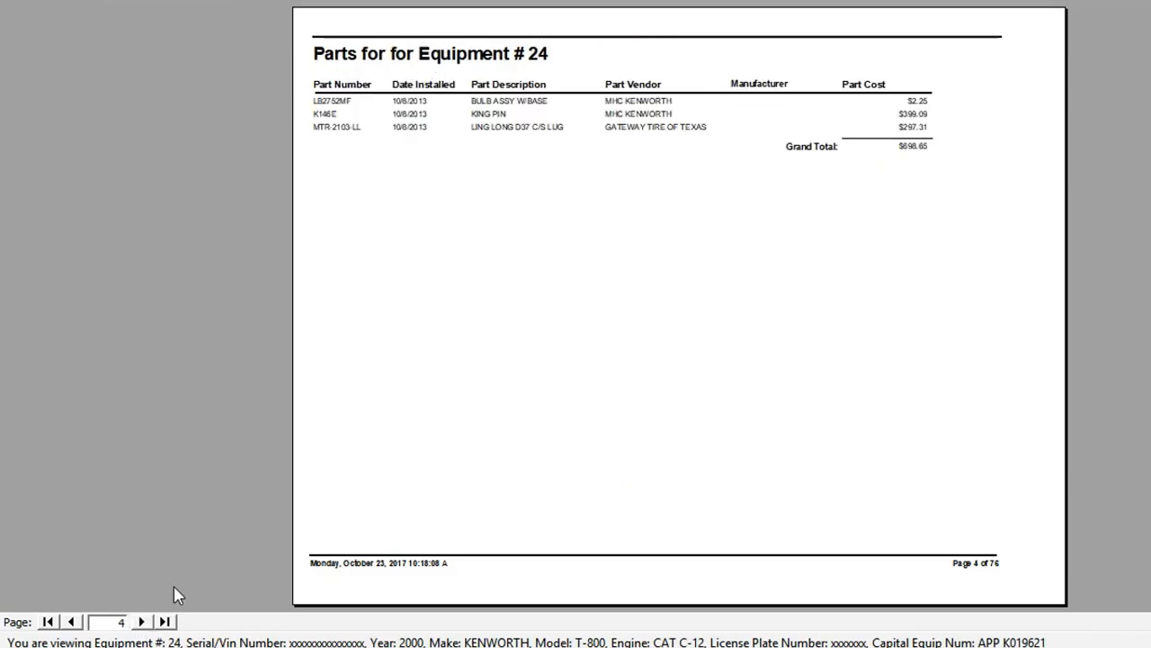
pyautogui.click(141, 622)
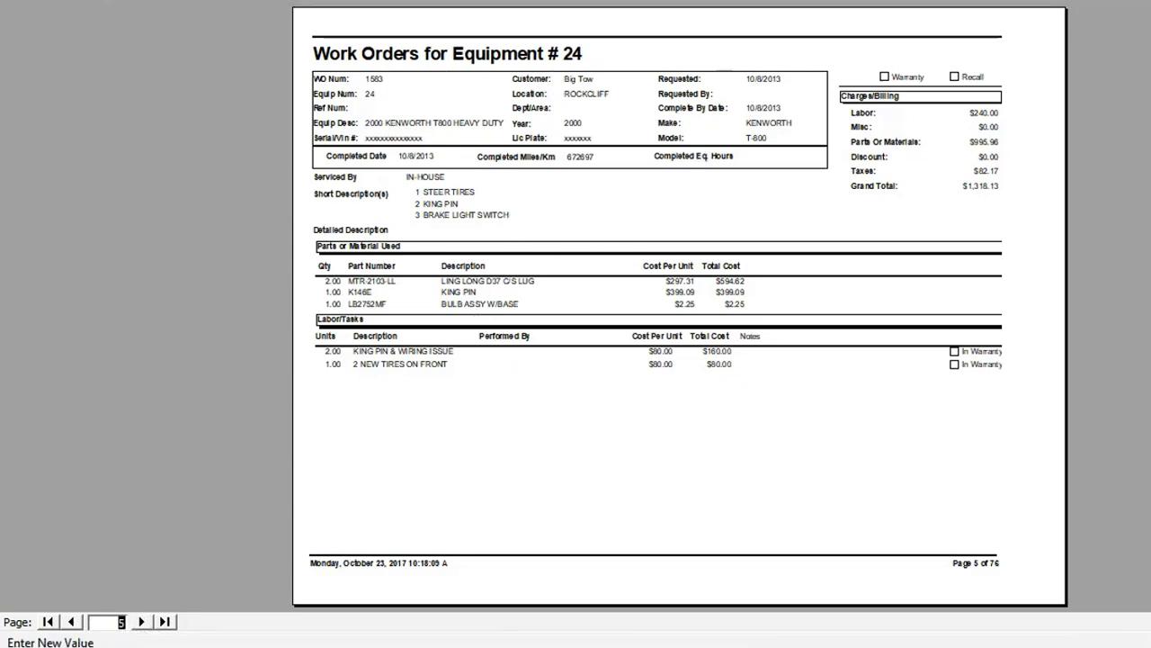
# Page through the work orders as far as the filter page, and return to the last work order on page 61
pyautogui.click(141, 622)
pyautogui.click(141, 623)
pyautogui.click(141, 622)
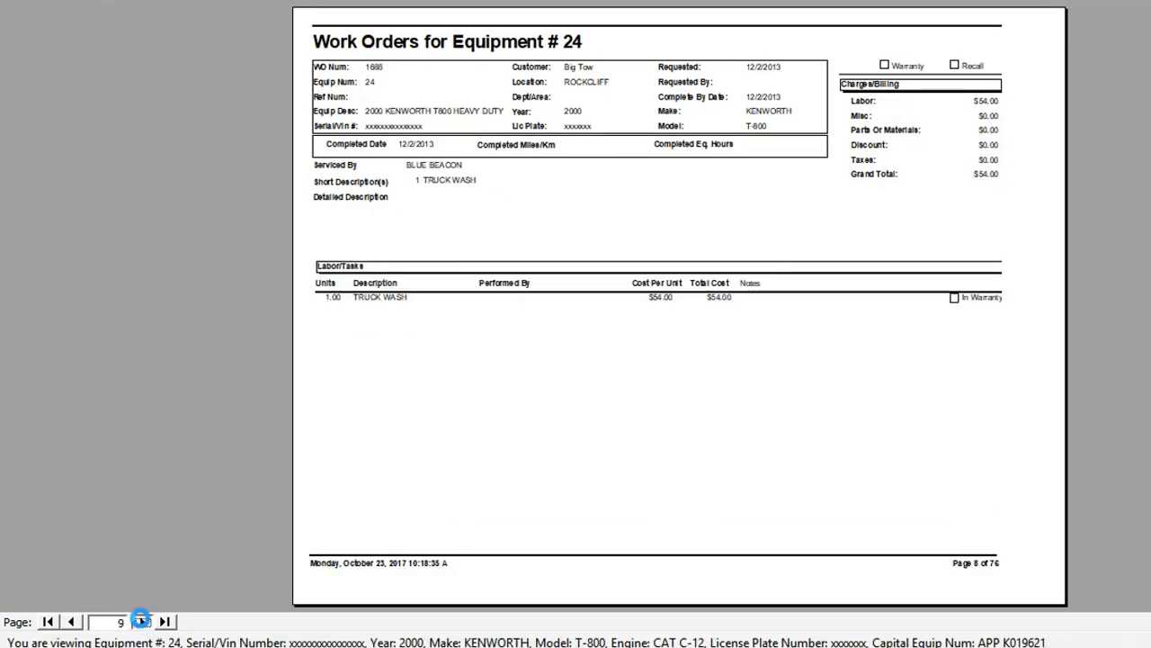
pyautogui.click(141, 622)
pyautogui.click(141, 622)
pyautogui.click(141, 623)
pyautogui.click(141, 623)
pyautogui.click(141, 623)
pyautogui.click(141, 622)
pyautogui.click(141, 622)
pyautogui.click(141, 622)
pyautogui.click(141, 622)
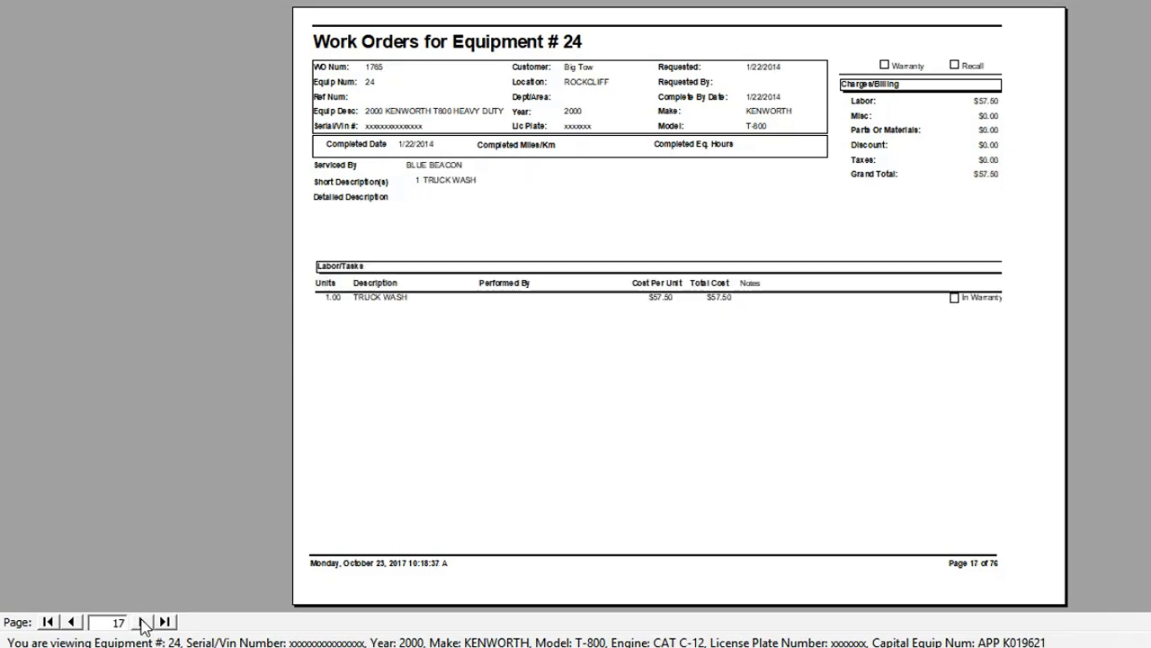
pyautogui.click(141, 623)
pyautogui.click(141, 622)
pyautogui.click(141, 623)
pyautogui.click(142, 623)
pyautogui.click(141, 623)
pyautogui.click(141, 622)
pyautogui.click(141, 623)
pyautogui.click(141, 623)
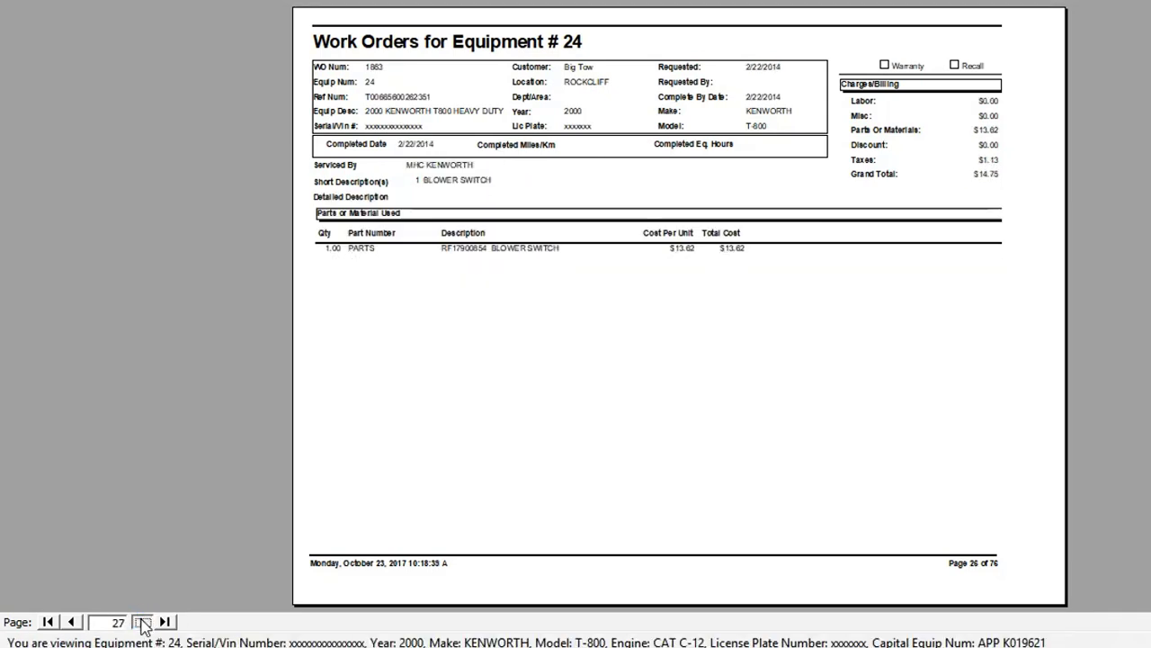
pyautogui.click(142, 623)
pyautogui.click(141, 622)
pyautogui.click(141, 622)
pyautogui.click(141, 622)
pyautogui.click(141, 622)
pyautogui.click(141, 622)
pyautogui.click(142, 622)
pyautogui.click(142, 621)
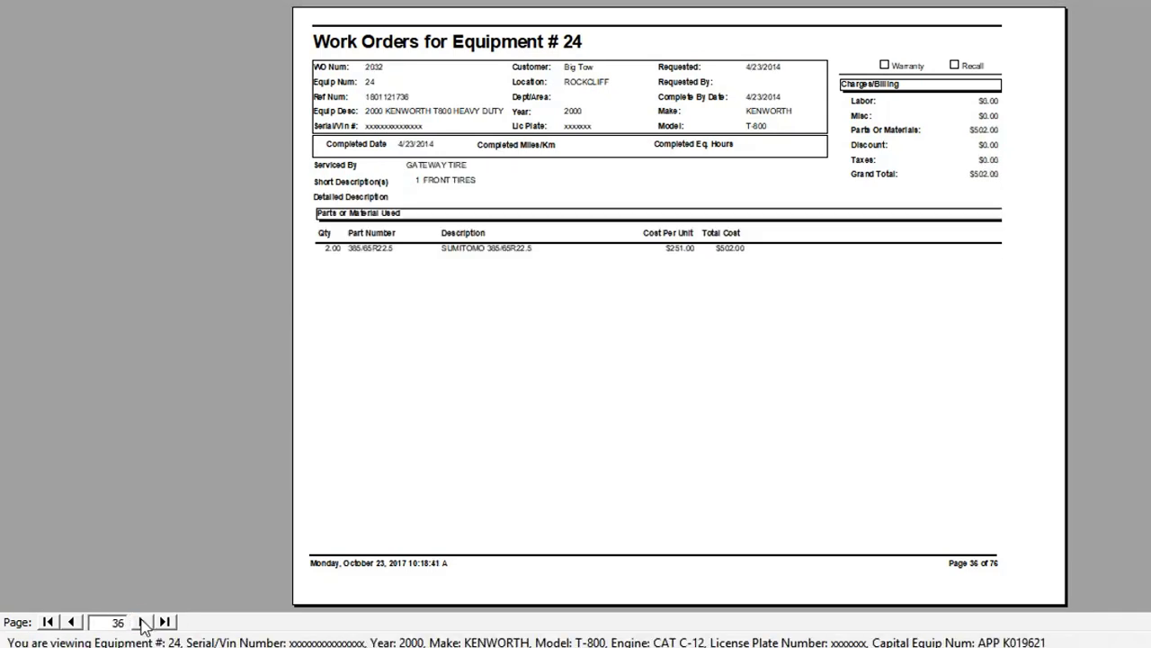
pyautogui.click(142, 622)
pyautogui.click(141, 621)
pyautogui.click(141, 622)
pyautogui.click(141, 621)
pyautogui.click(141, 622)
pyautogui.click(141, 622)
pyautogui.click(142, 621)
pyautogui.click(142, 622)
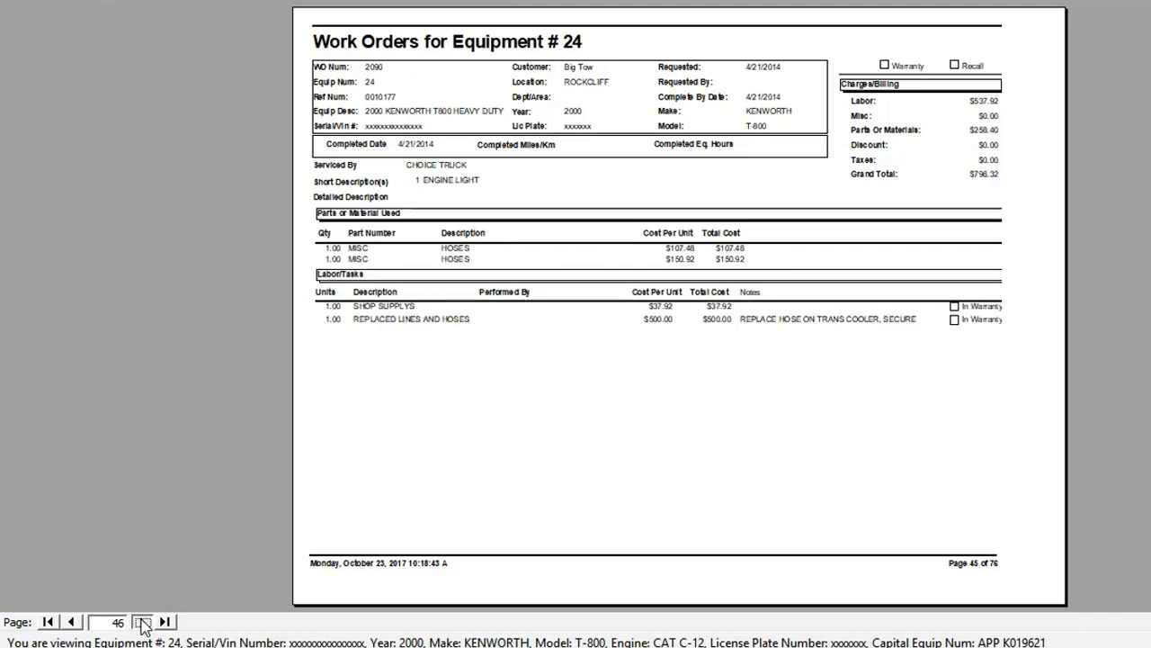
pyautogui.click(143, 622)
pyautogui.click(143, 623)
pyautogui.click(142, 622)
pyautogui.click(142, 621)
pyautogui.click(142, 622)
pyautogui.click(143, 621)
pyautogui.click(142, 621)
pyautogui.click(142, 622)
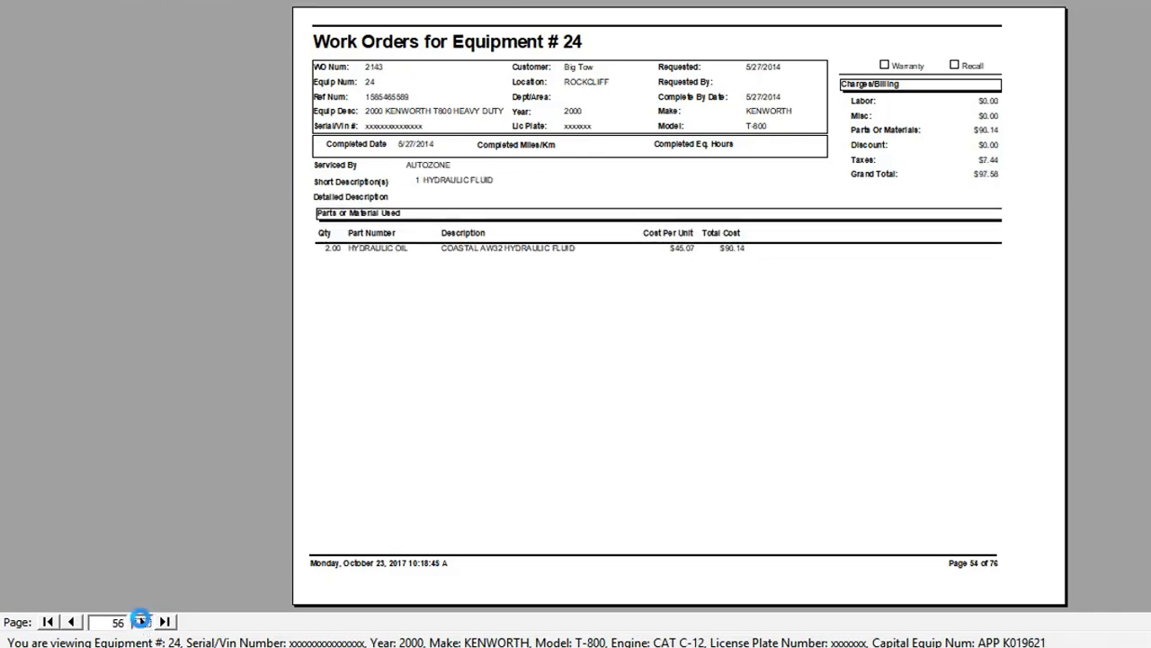
pyautogui.click(142, 622)
pyautogui.click(142, 622)
pyautogui.click(141, 622)
pyautogui.click(141, 622)
pyautogui.click(141, 622)
pyautogui.click(141, 622)
pyautogui.click(141, 621)
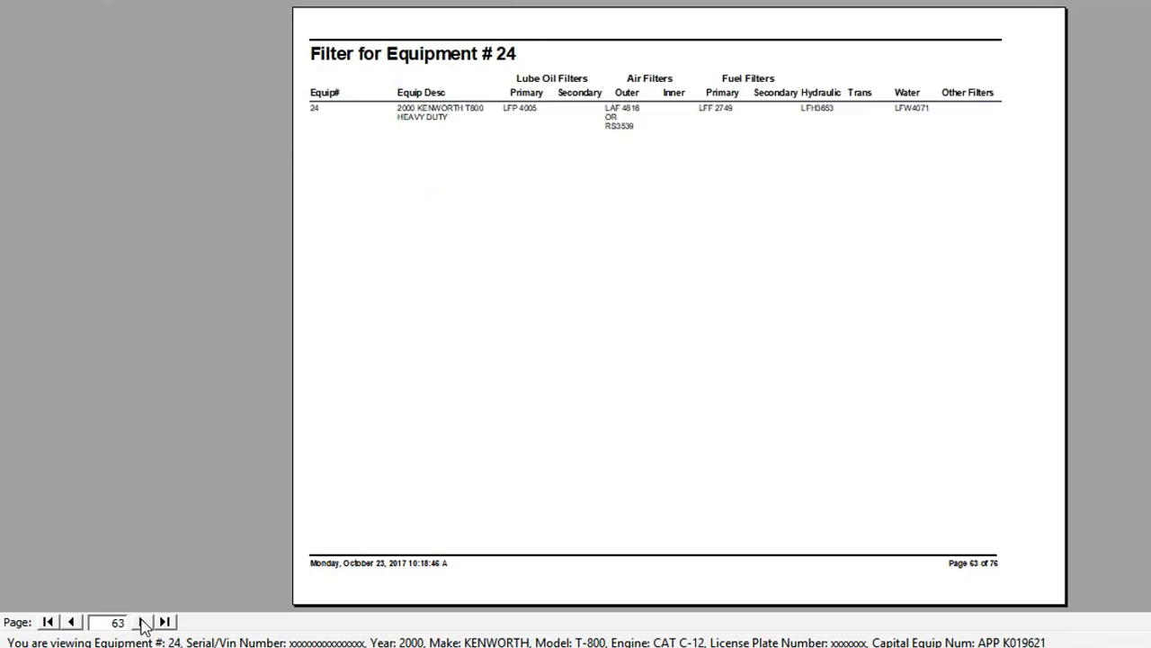
pyautogui.click(71, 621)
pyautogui.click(71, 622)
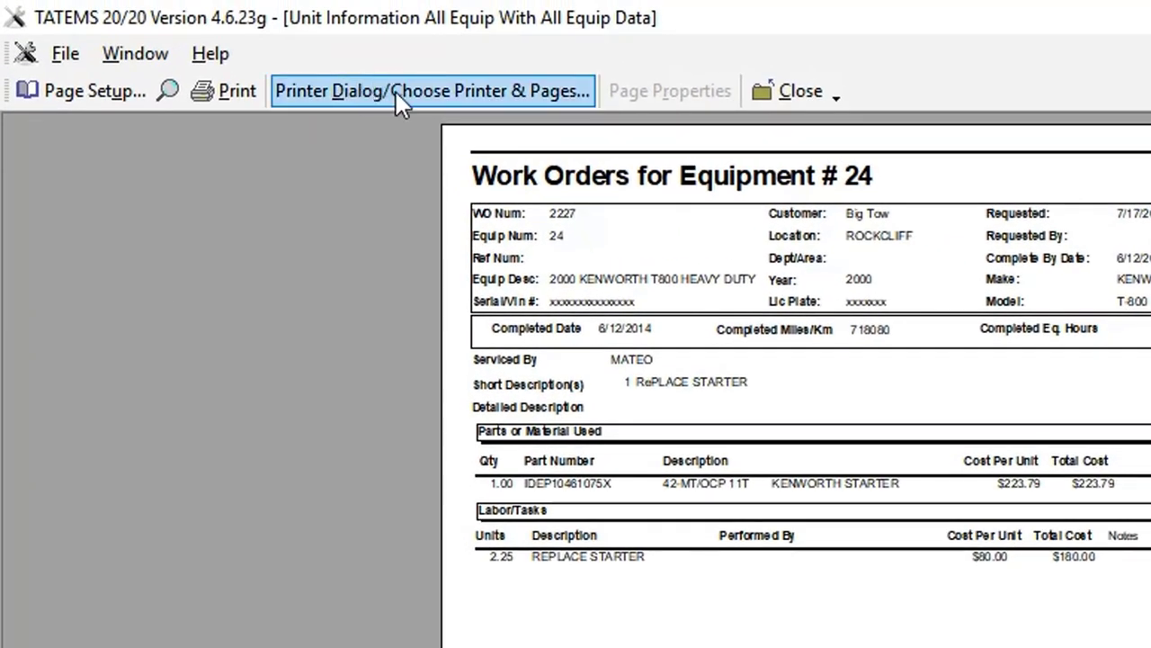
# Open the printer options for the report and limit the print range to pages 5 to 61
pyautogui.click(414, 96)
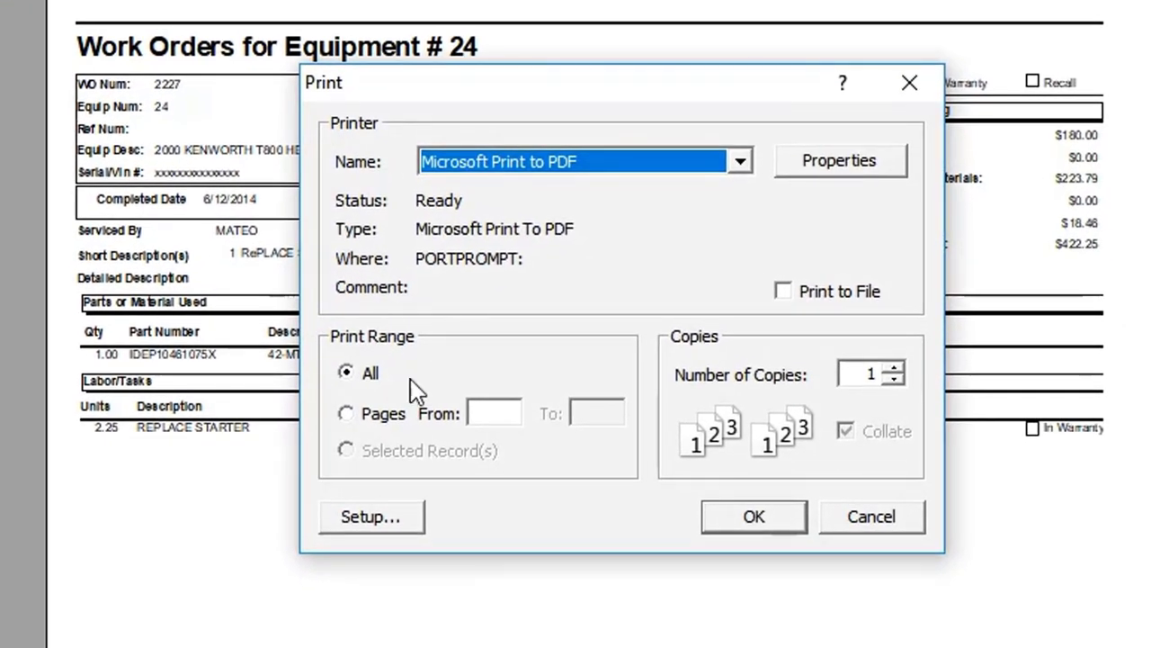
pyautogui.click(477, 442)
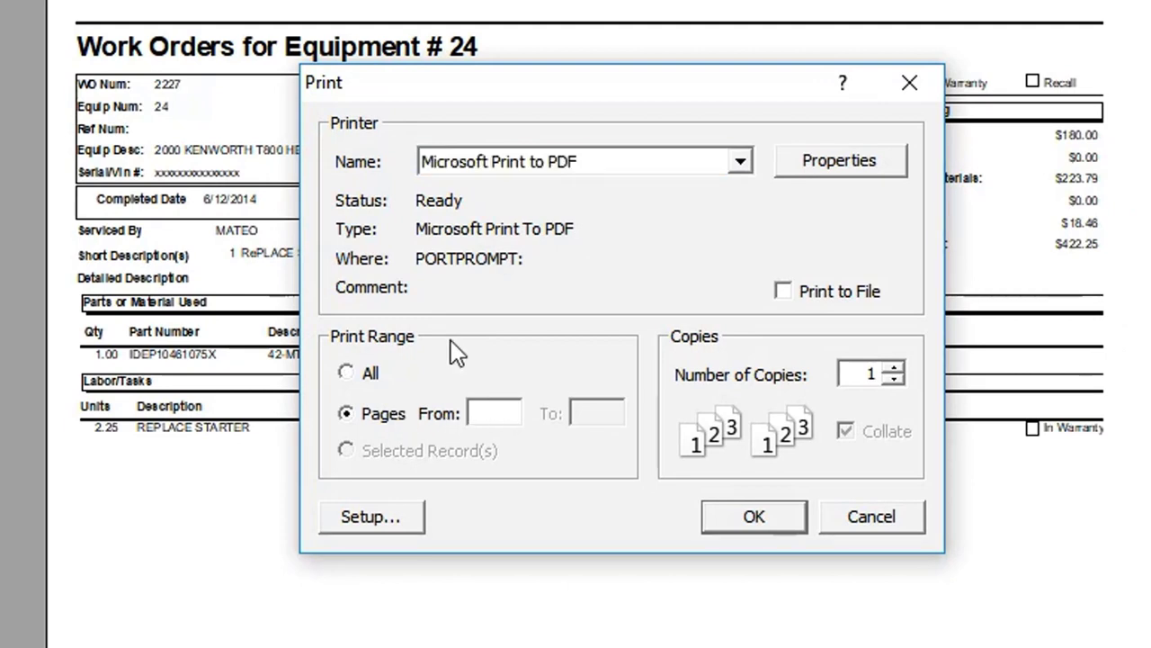
pyautogui.write('5')
pyautogui.click(593, 412)
pyautogui.write('61')
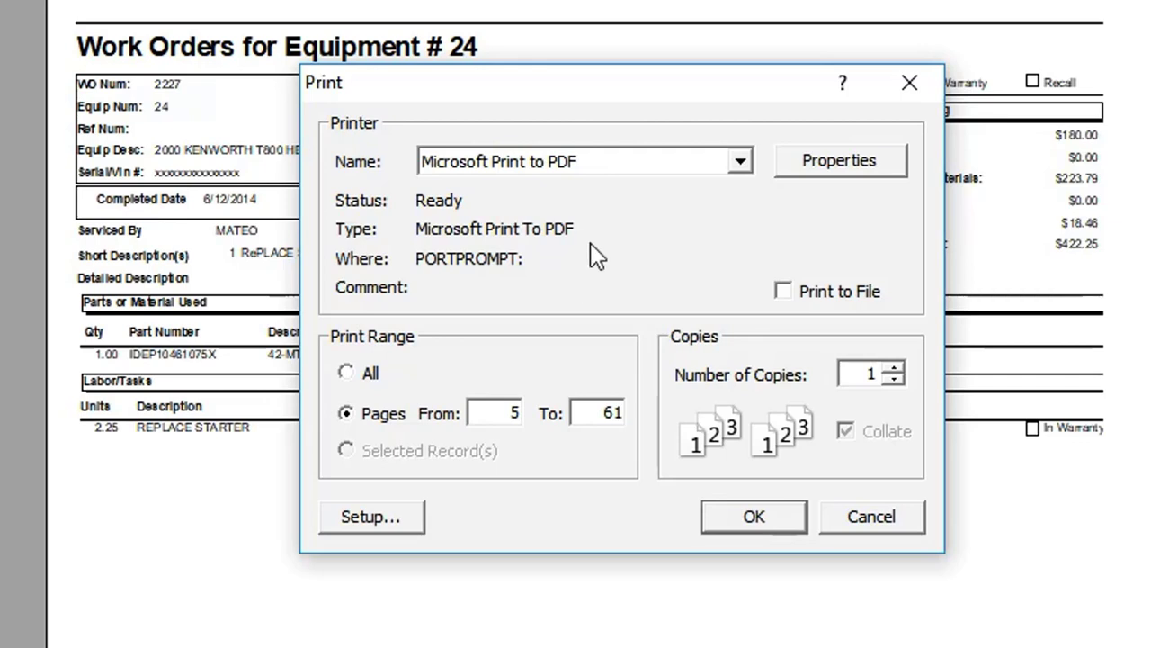